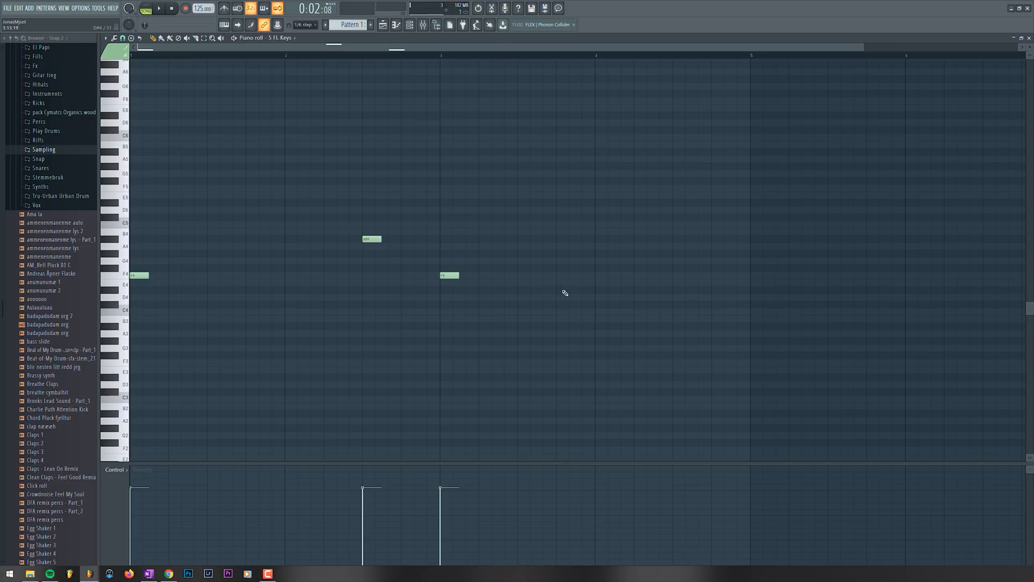
Step: Play the arrangement and compare the original acapella on Track 7 with the cut version on Track 8 by toggling their mutes
key("space")
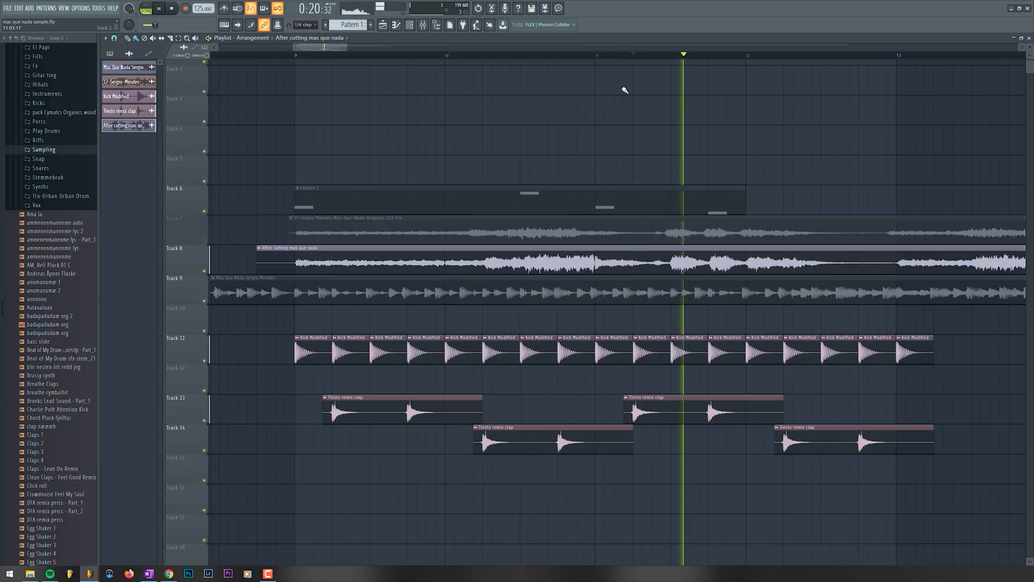
left_click(205, 240)
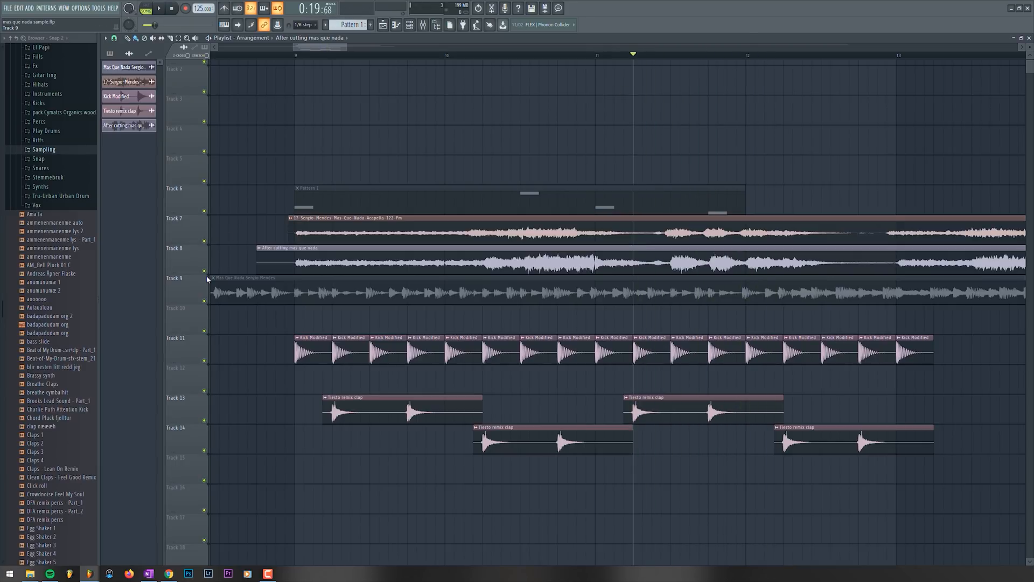
left_click(204, 271)
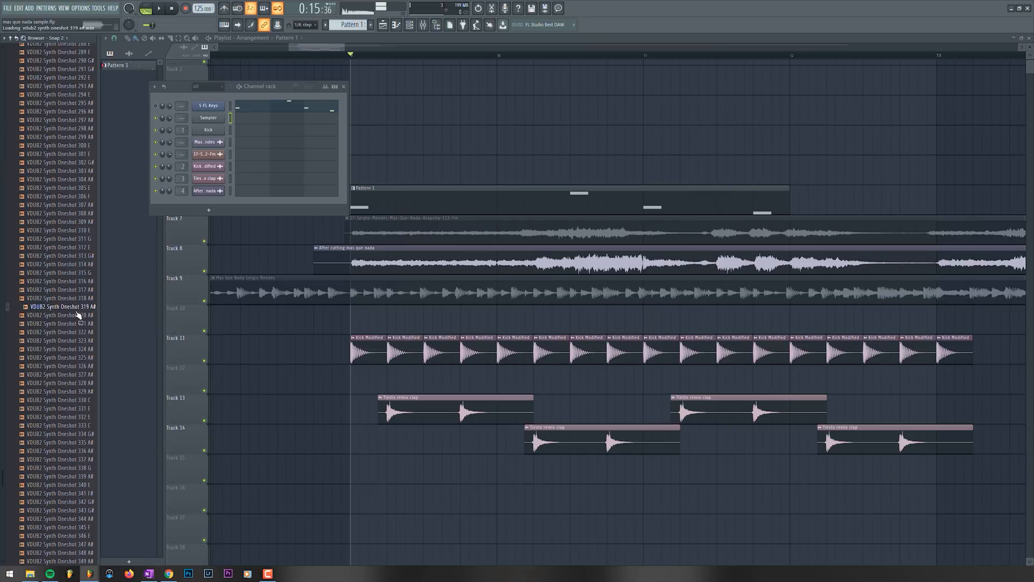
Step: Load the VDUB2 Synth Oneshot 322 A# sample into the Sampler channel and retune its pitch in the sampler settings
left_click_drag(75, 334, 219, 120)
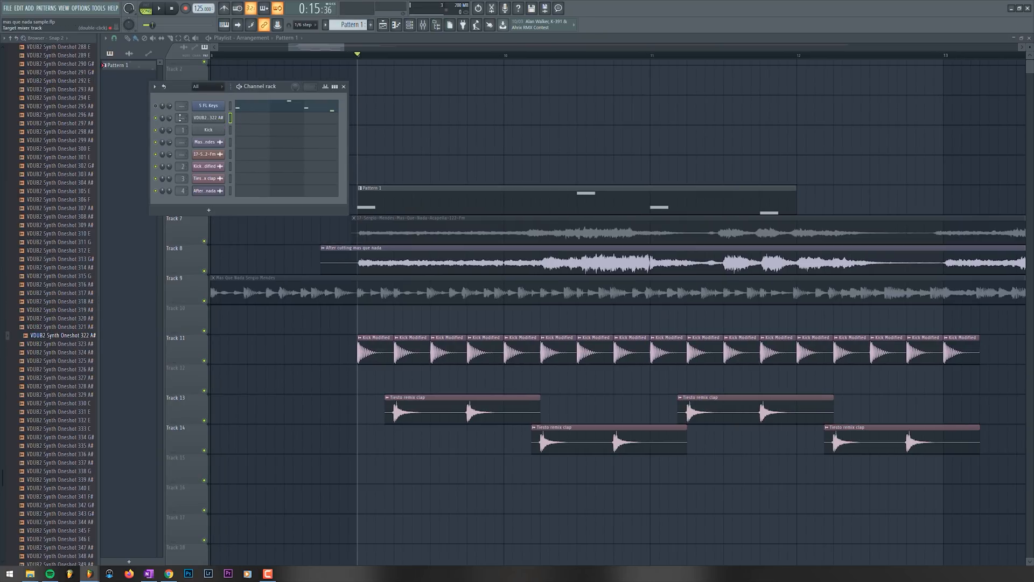
left_click(230, 120)
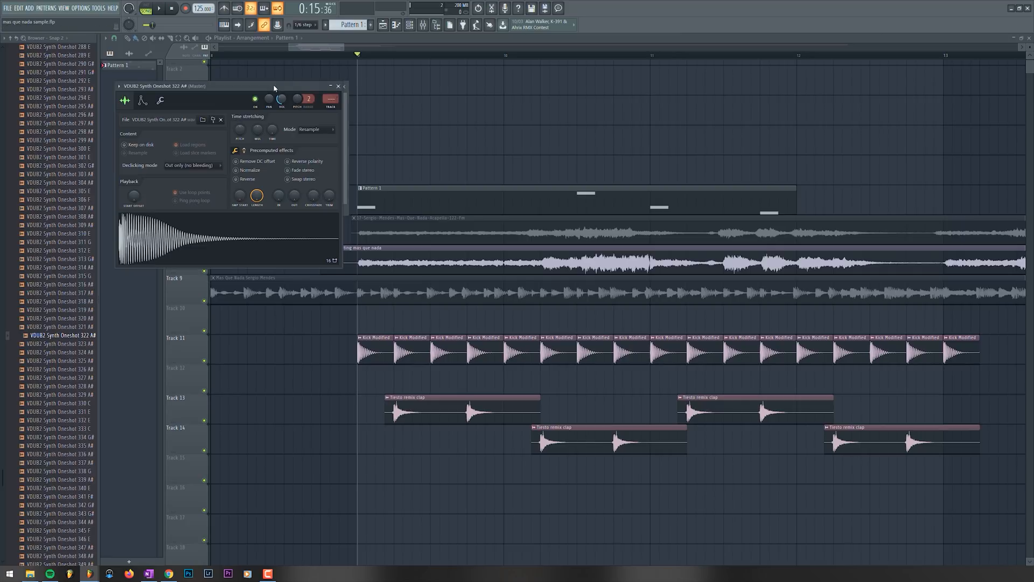
left_click_drag(269, 88, 352, 225)
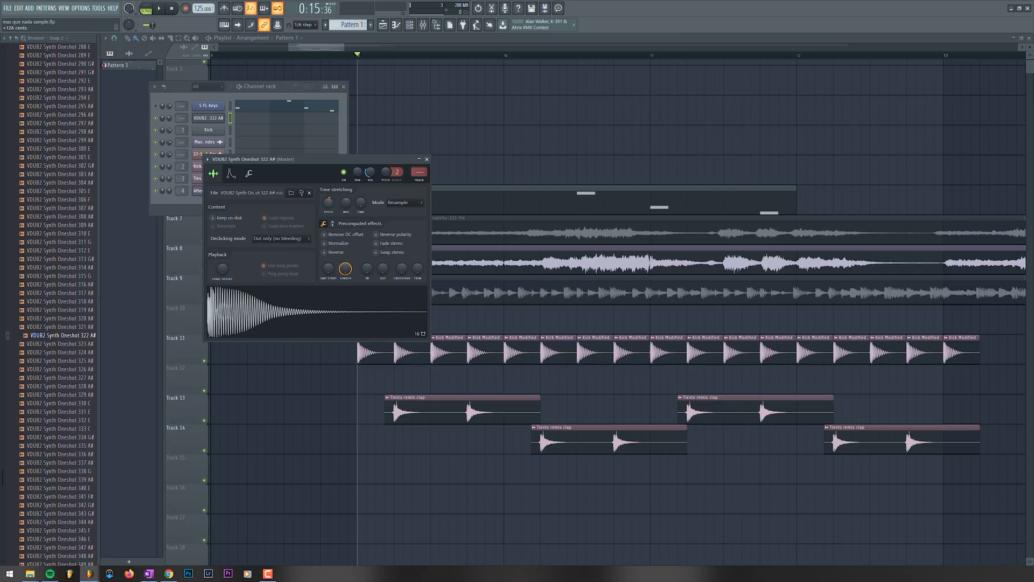
Step: Enter a syncopated bass rhythm of F4 notes for the one-shot channel in Pattern 1 and play it back
left_click(244, 119)
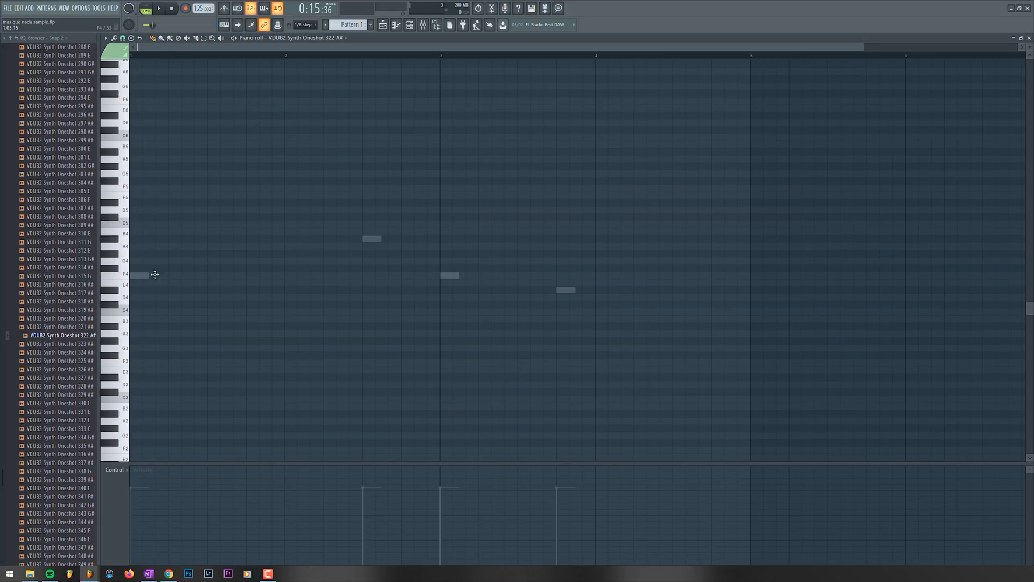
key("space")
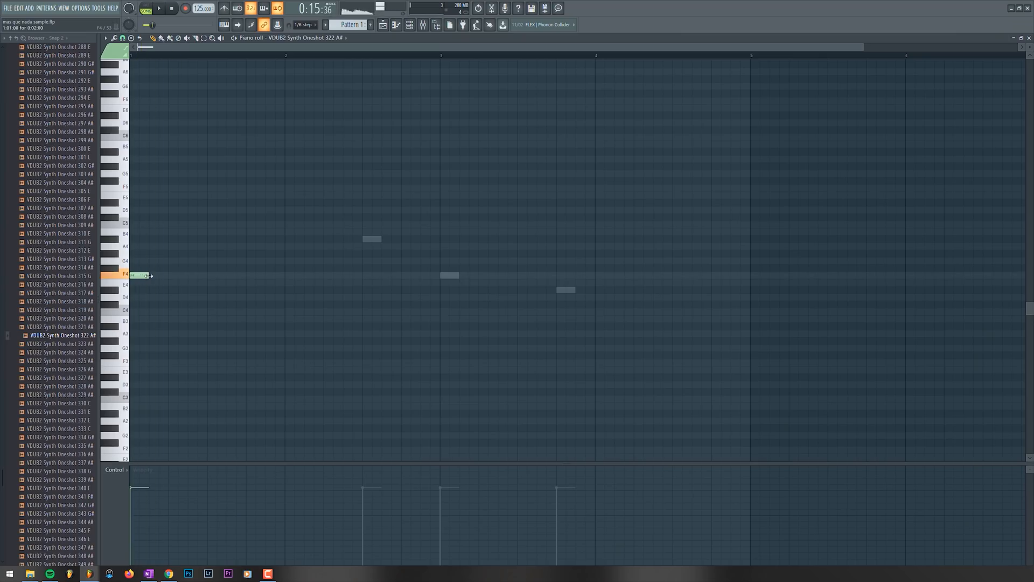
left_click(186, 276)
left_click_drag(239, 275, 248, 276)
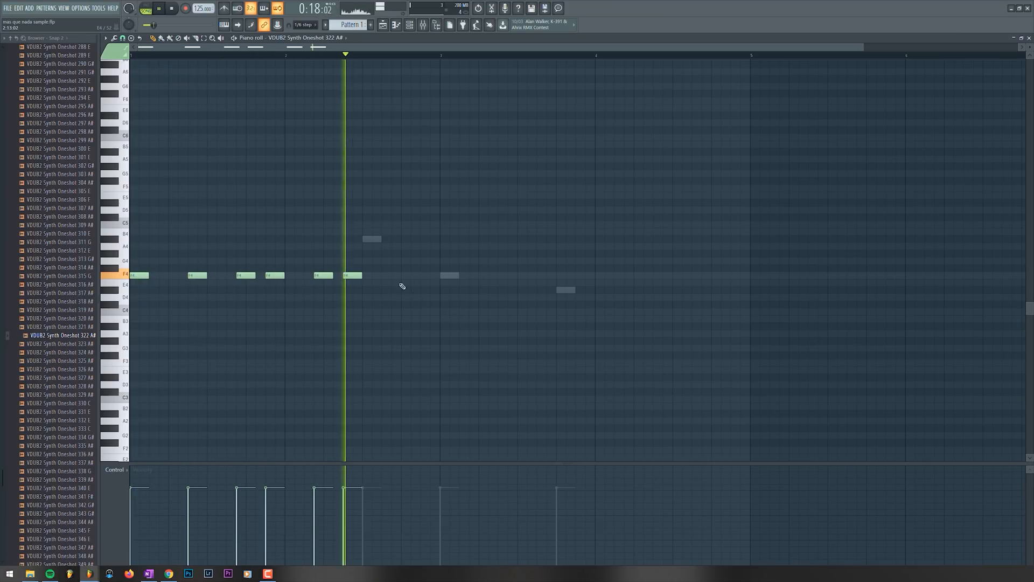
left_click_drag(403, 286, 425, 286)
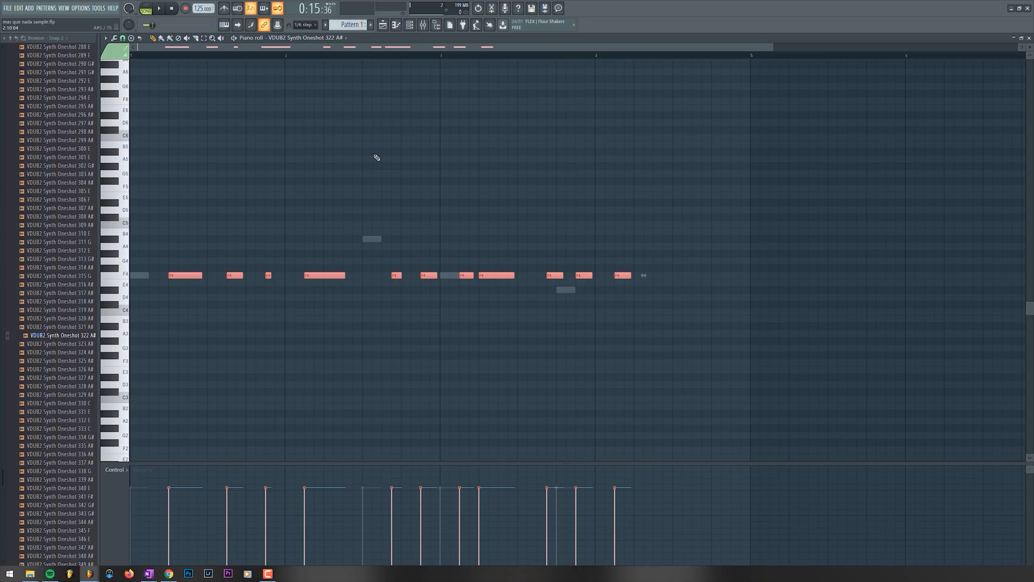
key("space")
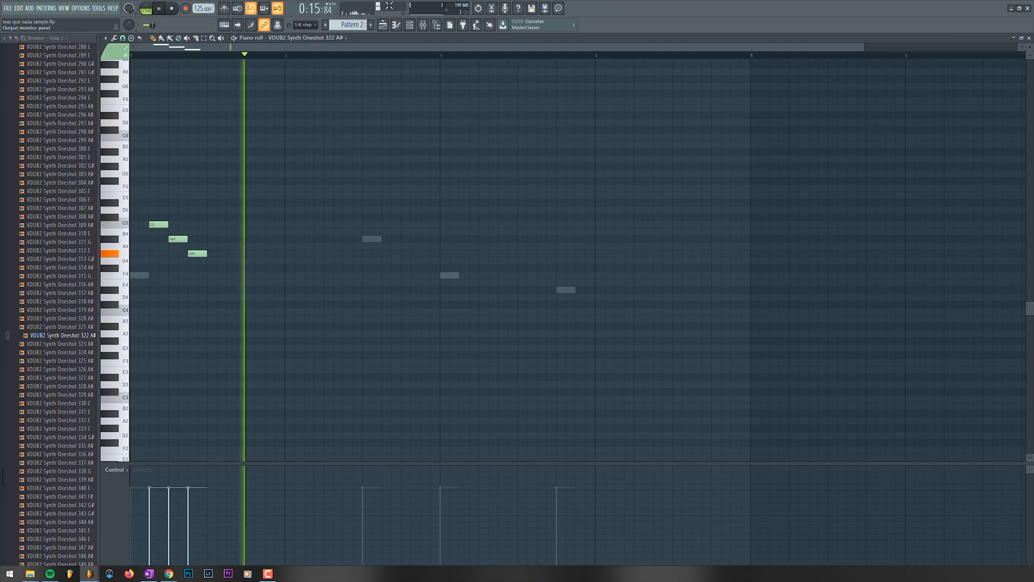
Step: Lower the last note of the Pattern 2 fill to F#4 and place a copy of the fill on Track 5 just before bar 13
left_click(410, 26)
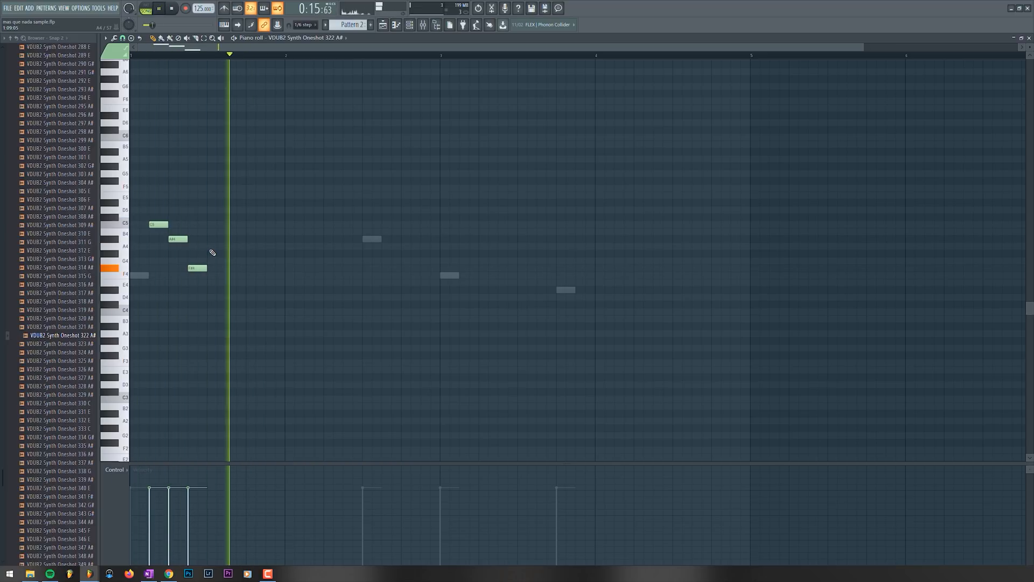
left_click(395, 24)
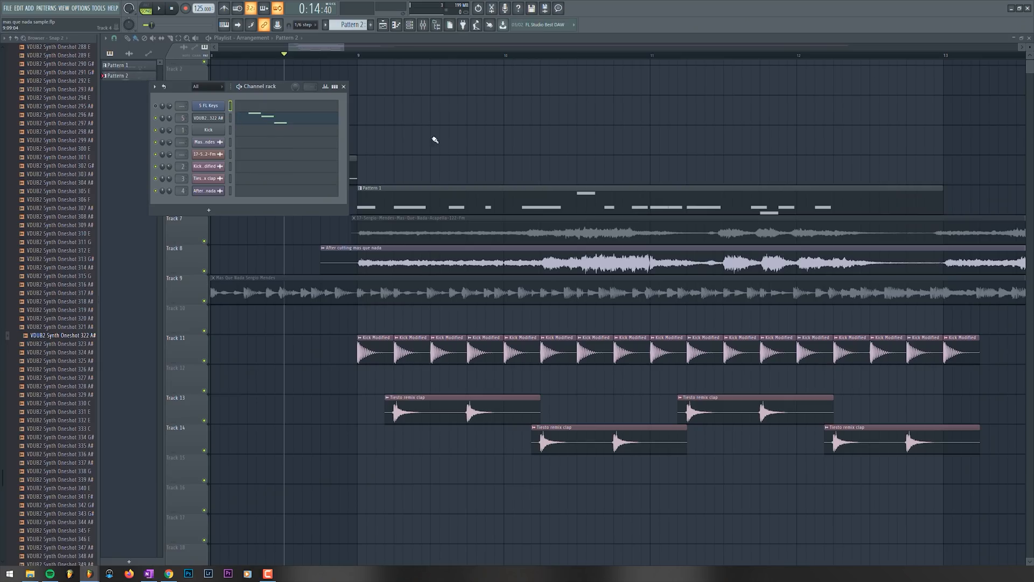
key("F6")
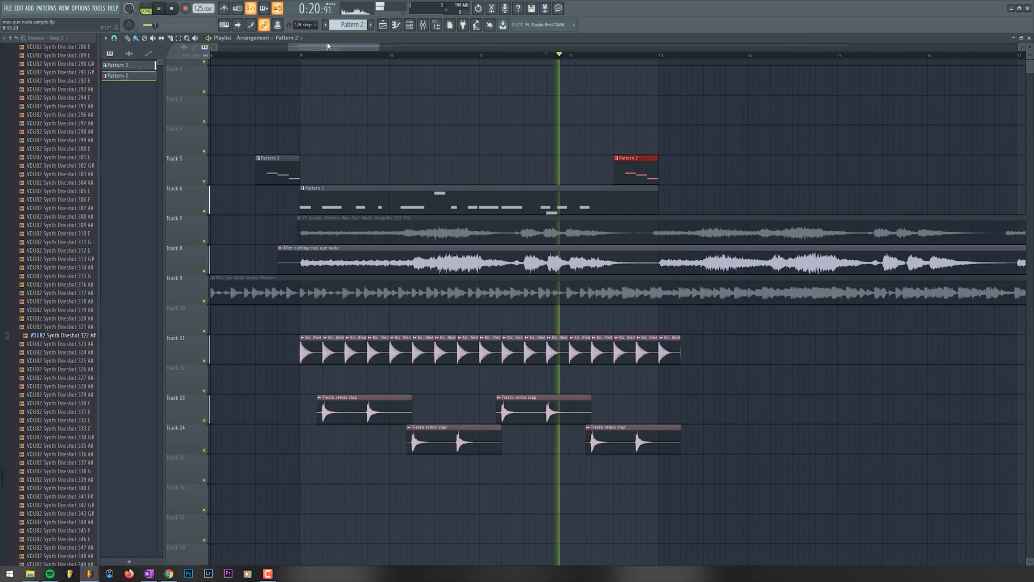
Step: Place a second Pattern 1 clip on Track 6 at bar 13 and make it unique
scroll(441, 114, "right", 2)
left_click(459, 209)
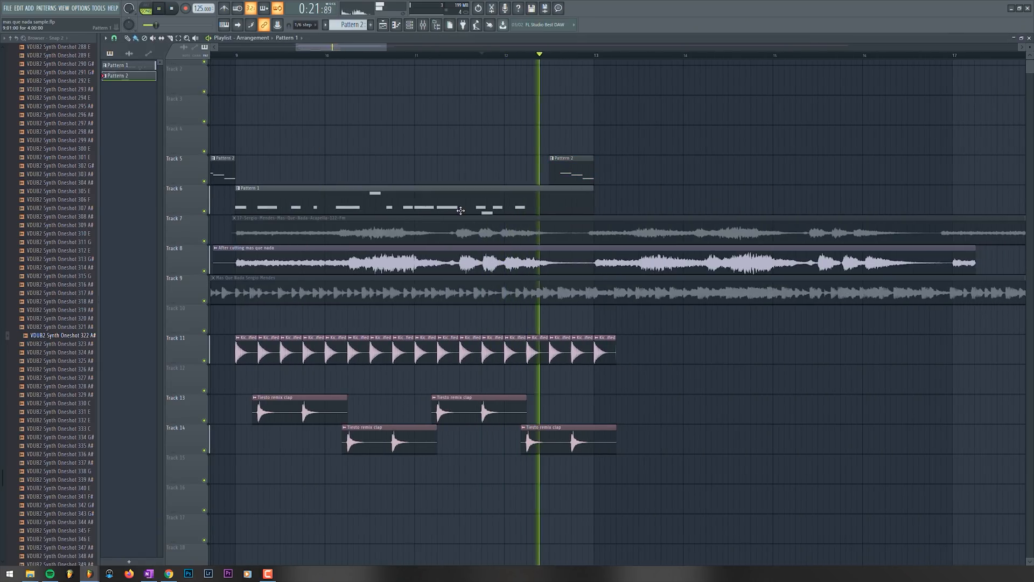
left_click(604, 199)
left_click(597, 188)
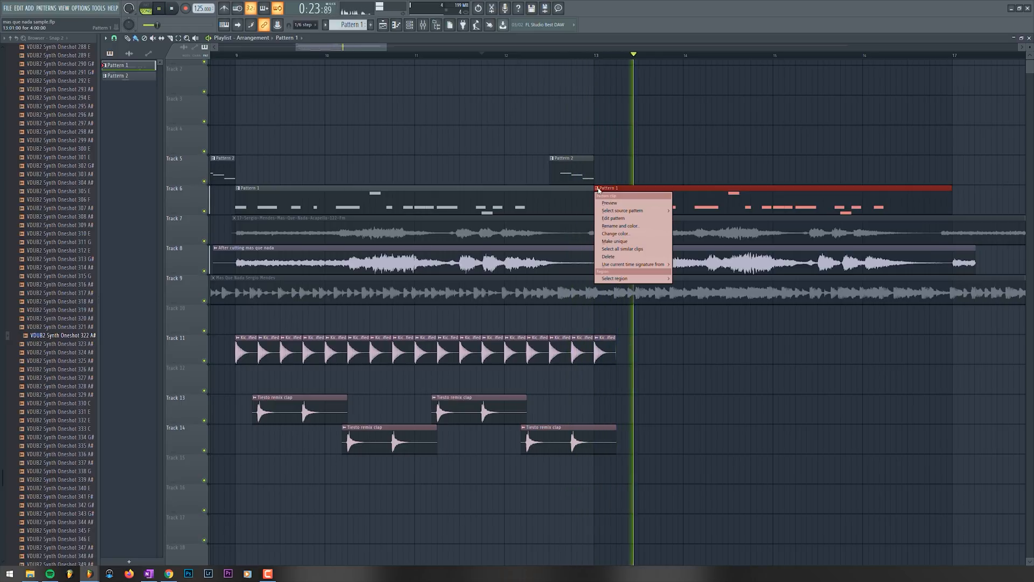
left_click(617, 240)
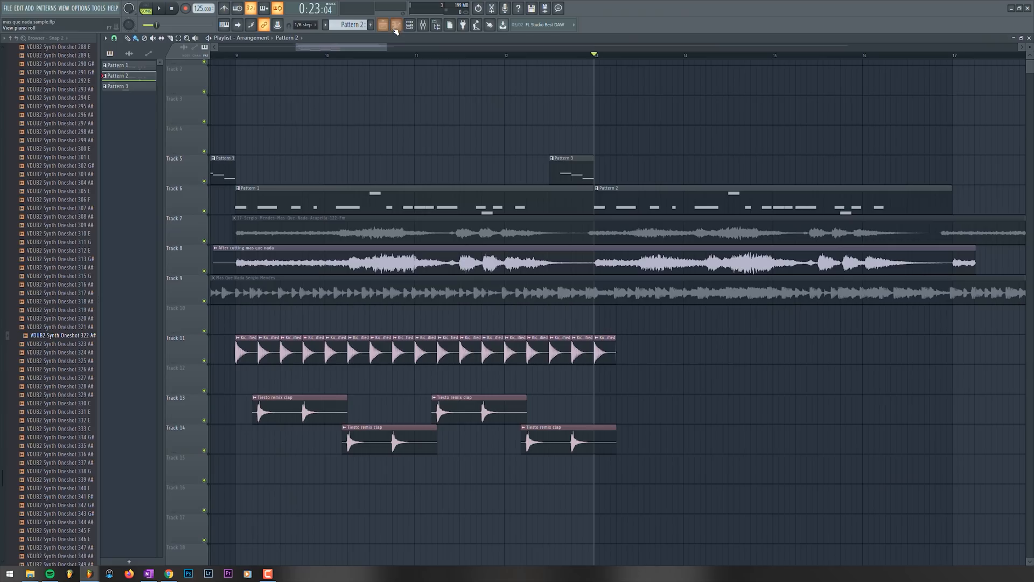
Step: In the new unique pattern, transpose the one-shot's three notes in bar 2 up to A#4 and play the result
left_click(409, 26)
left_click(237, 119)
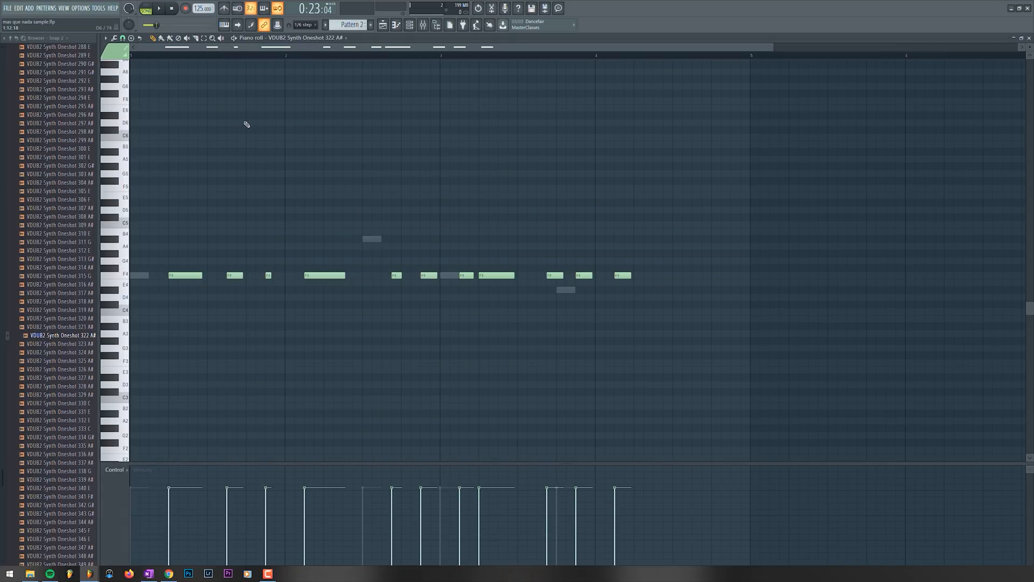
left_click_drag(318, 283, 446, 272)
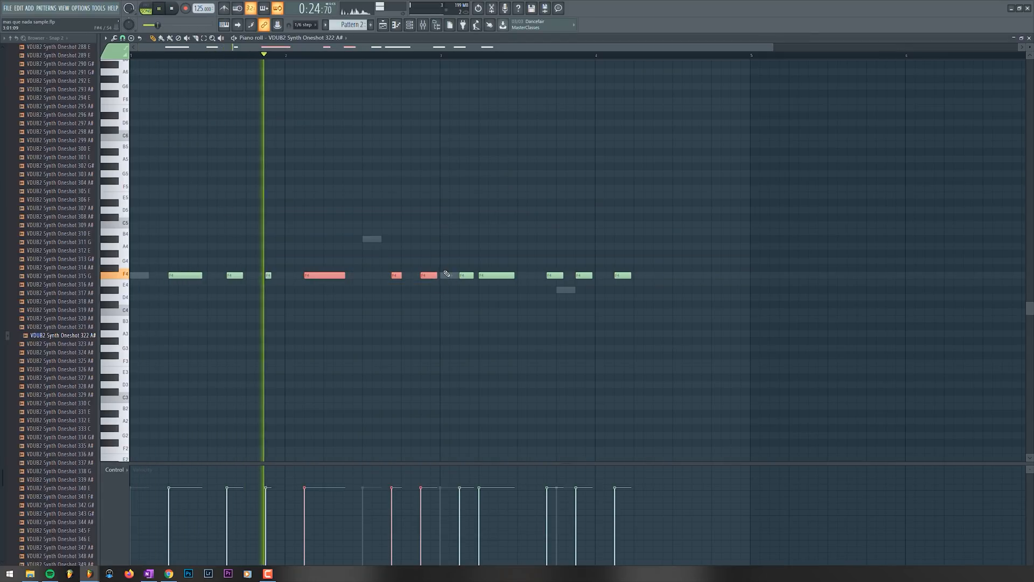
key("shift+Up")
key("shift+Up")
key("shift+Up")
key("space")
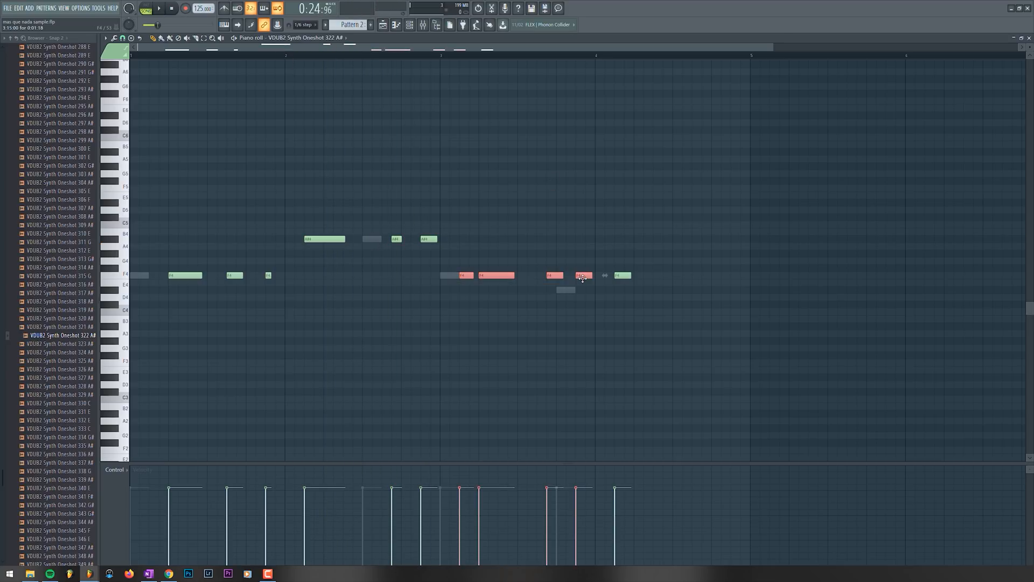
key("space")
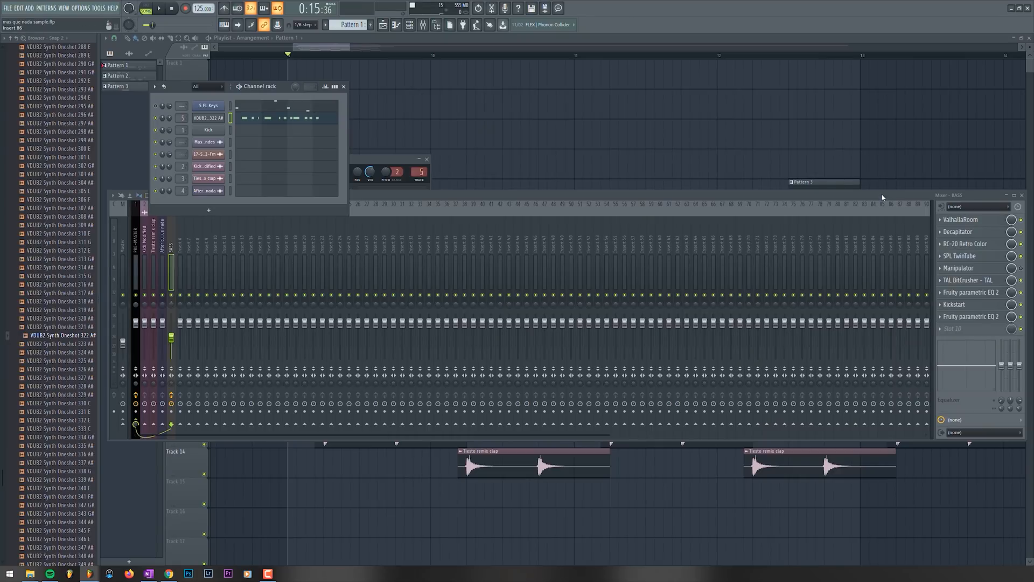
Step: Review the effect chain on the BASS mixer track, opening Decapitator and Kickstart
left_click_drag(883, 198, 881, 207)
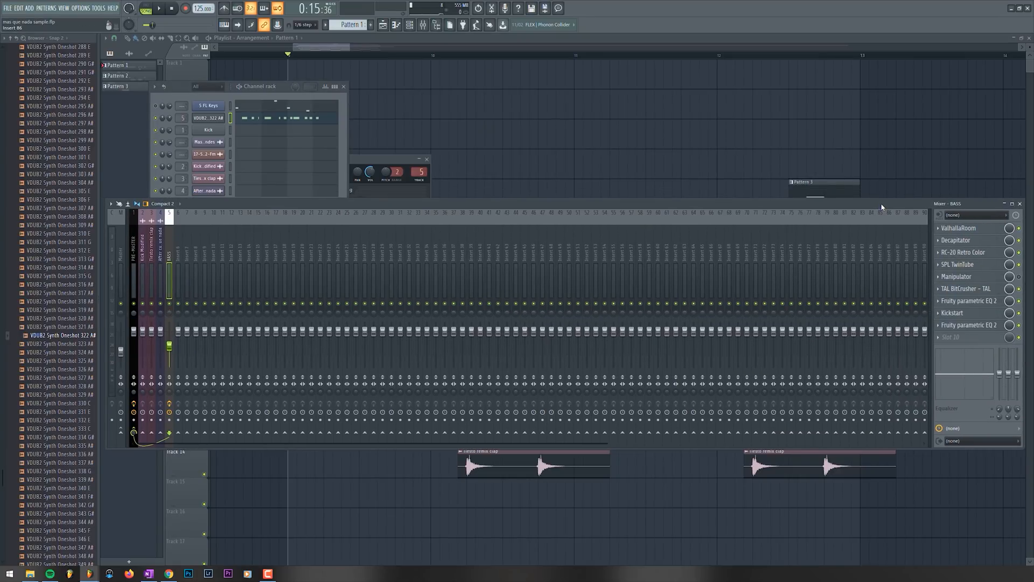
left_click(980, 241)
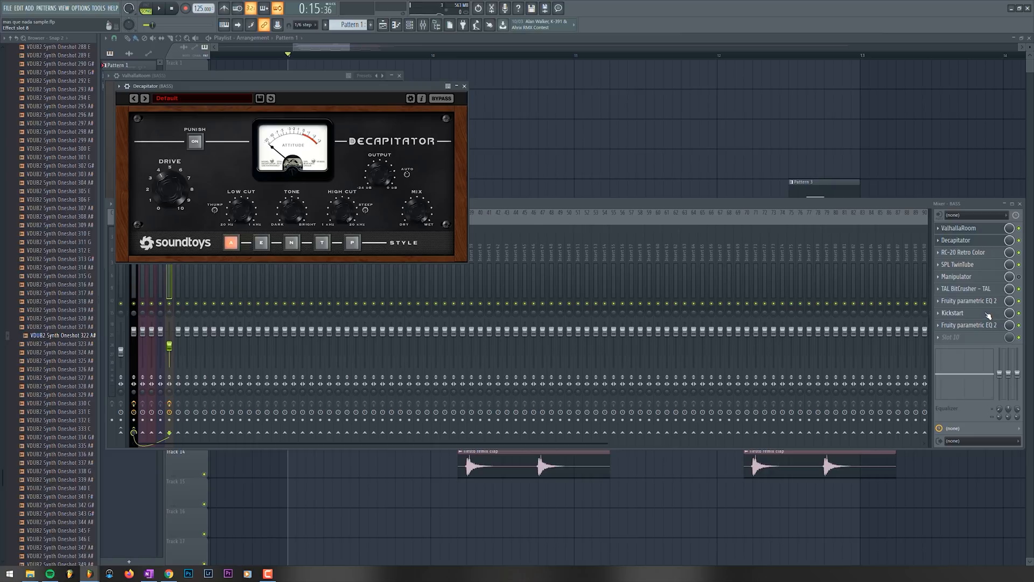
left_click(988, 314)
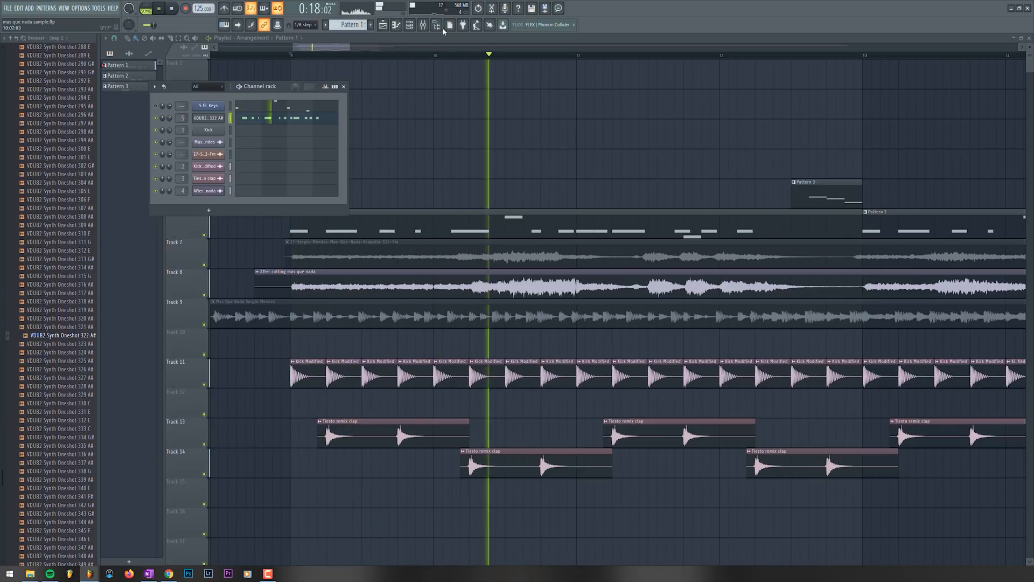
Step: Open the Razor synth of the "punch in the balls" channel and route the channel to mixer track 6
left_click(430, 24)
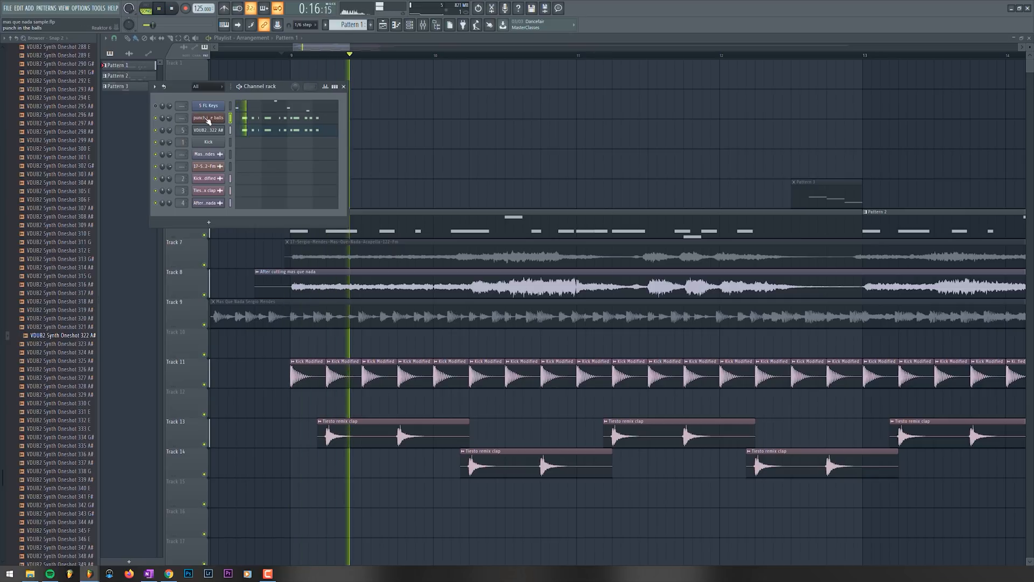
left_click(208, 119)
left_click(137, 97)
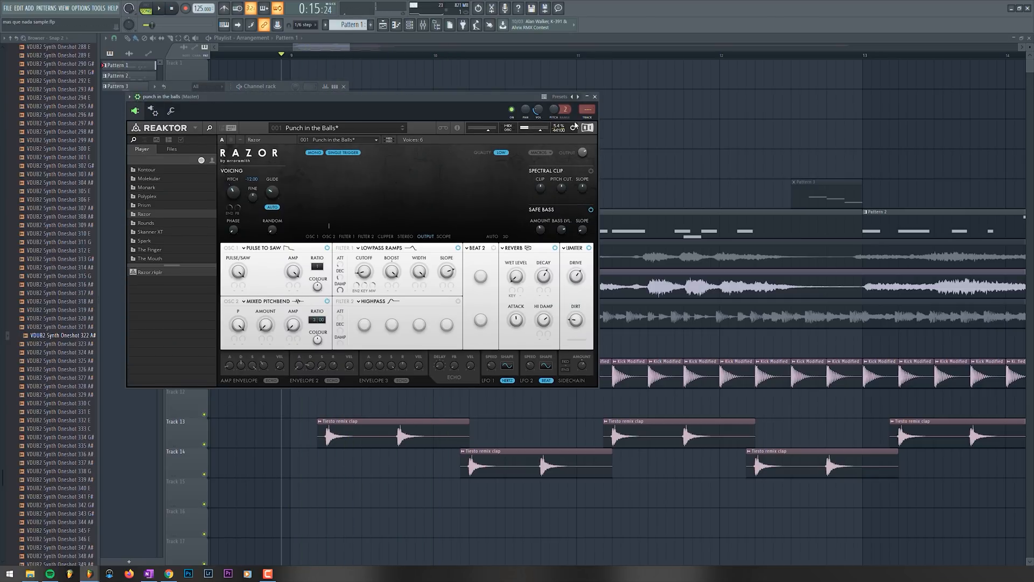
left_click(286, 87)
key("ctrl+l")
Step: Transpose all notes of the "punch in the balls" channel in Pattern 1 down to F3
left_click(261, 123)
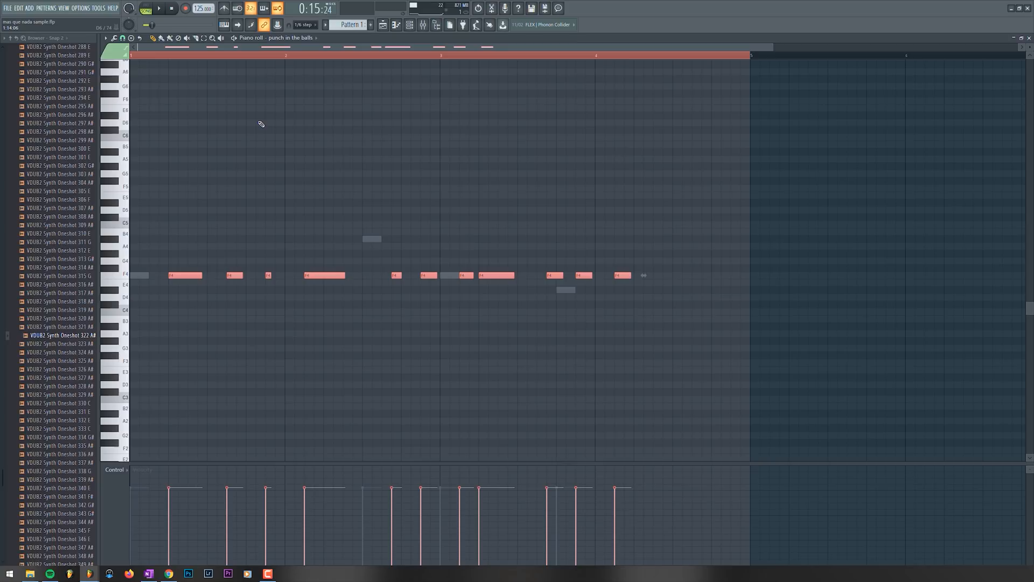
scroll(314, 242, "down", 3)
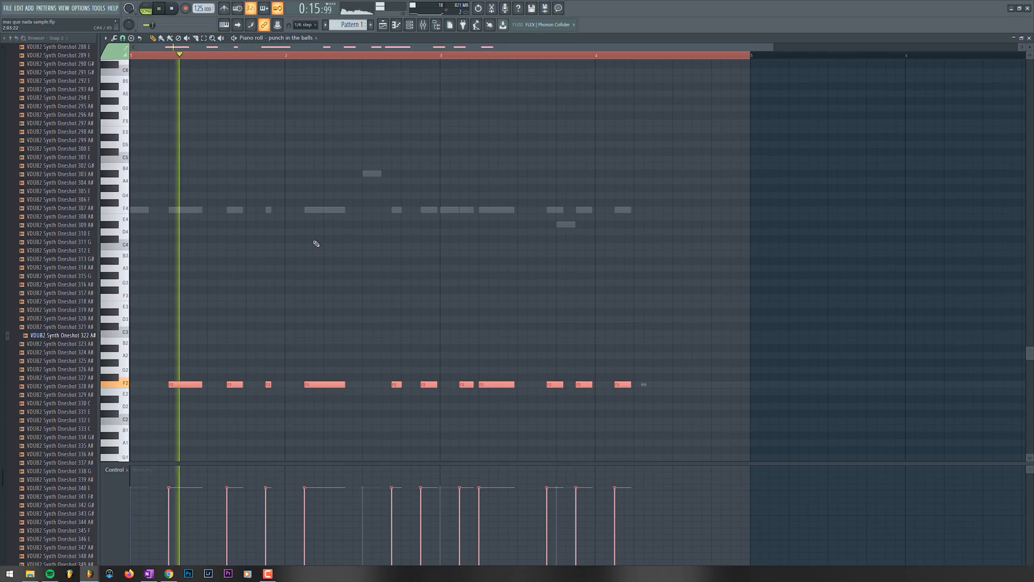
key("ctrl+Up")
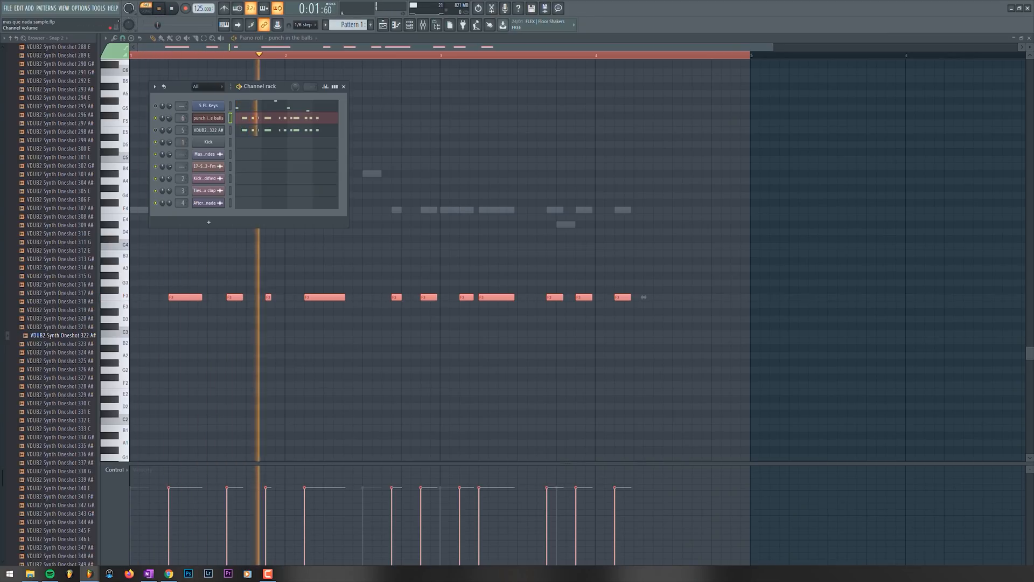
Step: Add Kickstart to the first effect slot of the "punch in the balls" mixer track
left_click(202, 118)
key("F9")
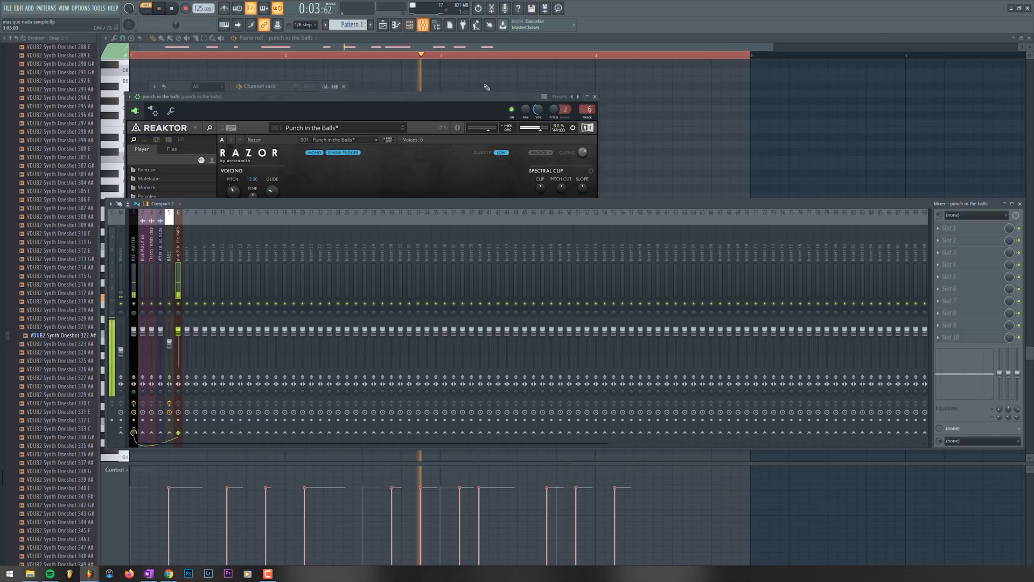
left_click(938, 228)
mouse_move(948, 237)
left_click(673, 44)
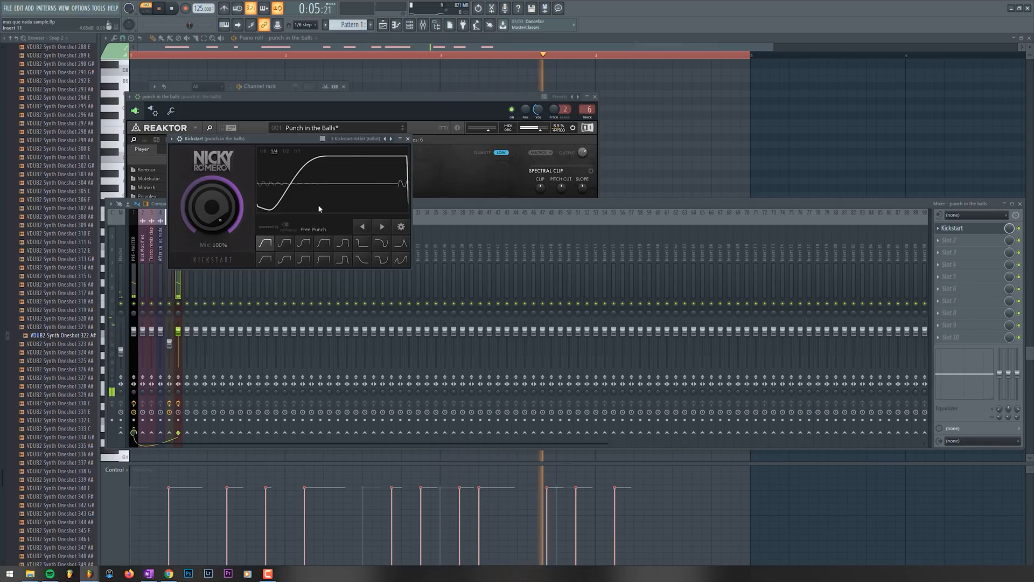
Step: Play the arrangement with the Razor bass layer and check it in the mixer, piano roll and channel rack
left_click(383, 25)
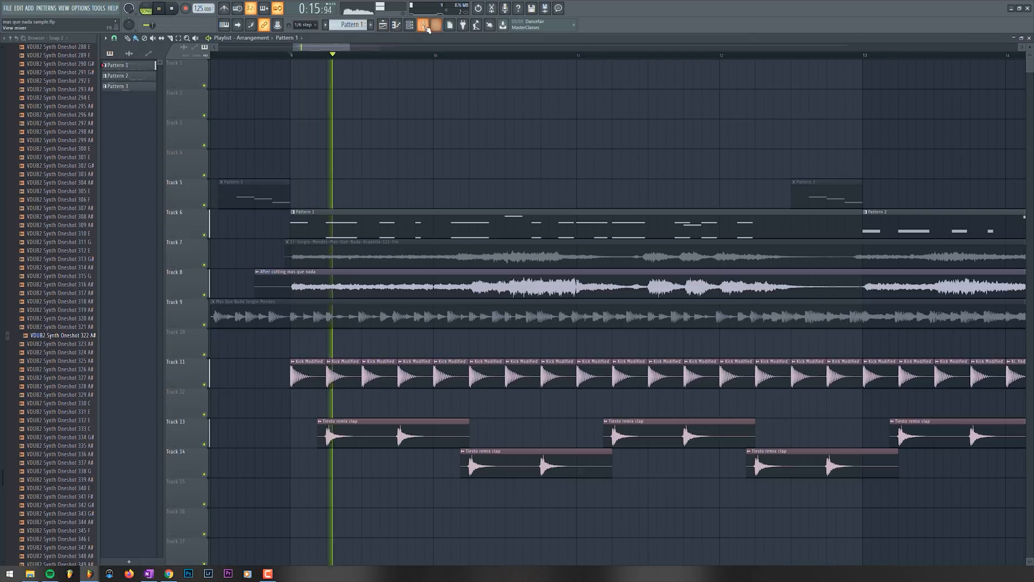
key("F9")
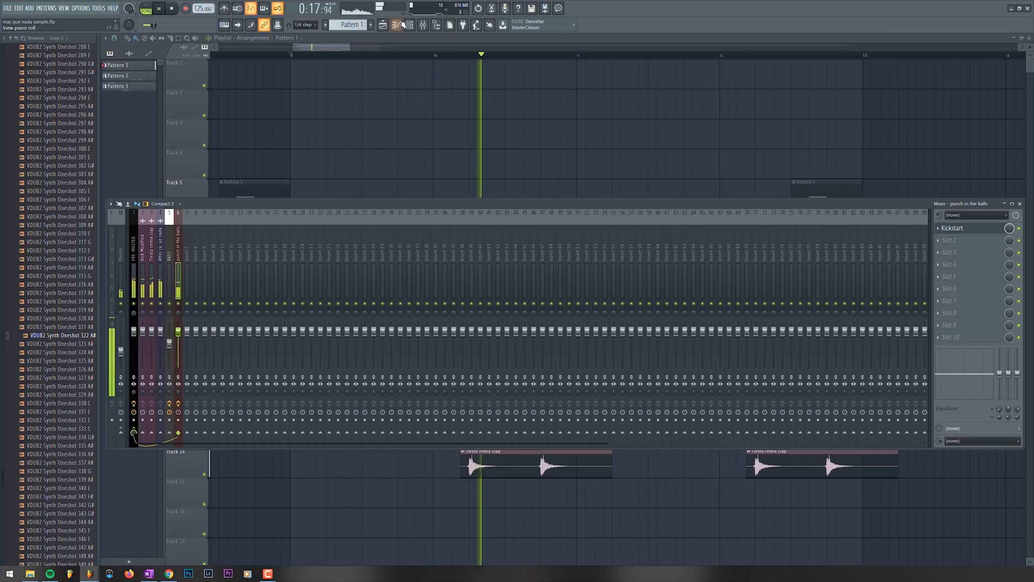
key("F6")
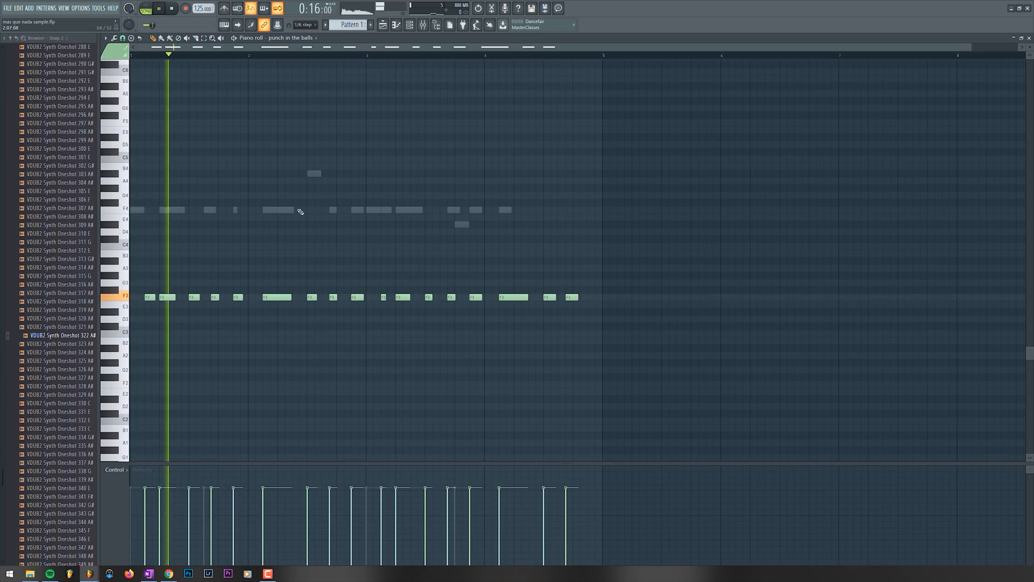
key("F6")
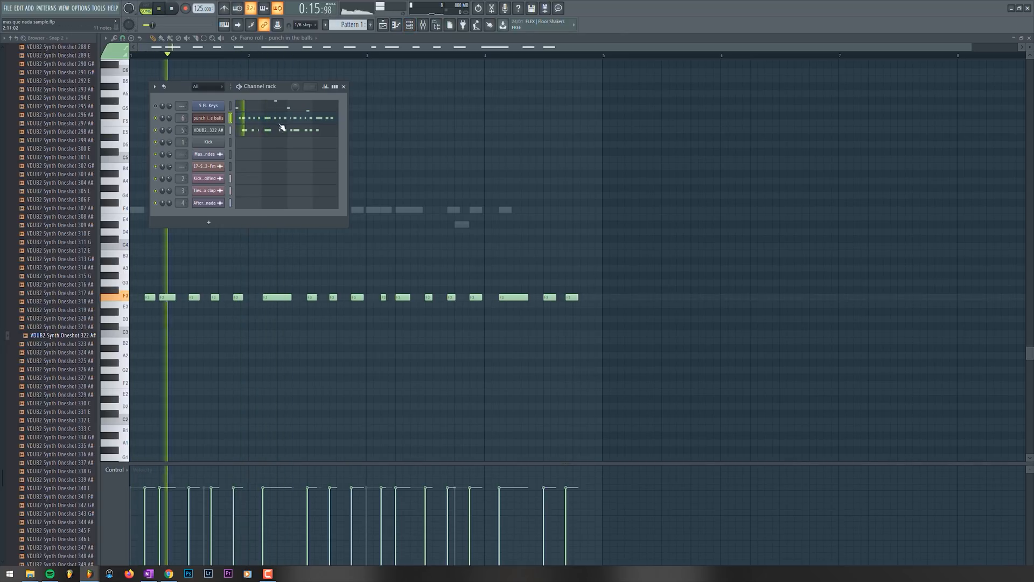
Step: Examine the VOCAL mixer track's FabFilter Pro-Q 2, The Glue, Decapitator and second Pro-Q 2 settings, playing the arrangement in between
key("F9")
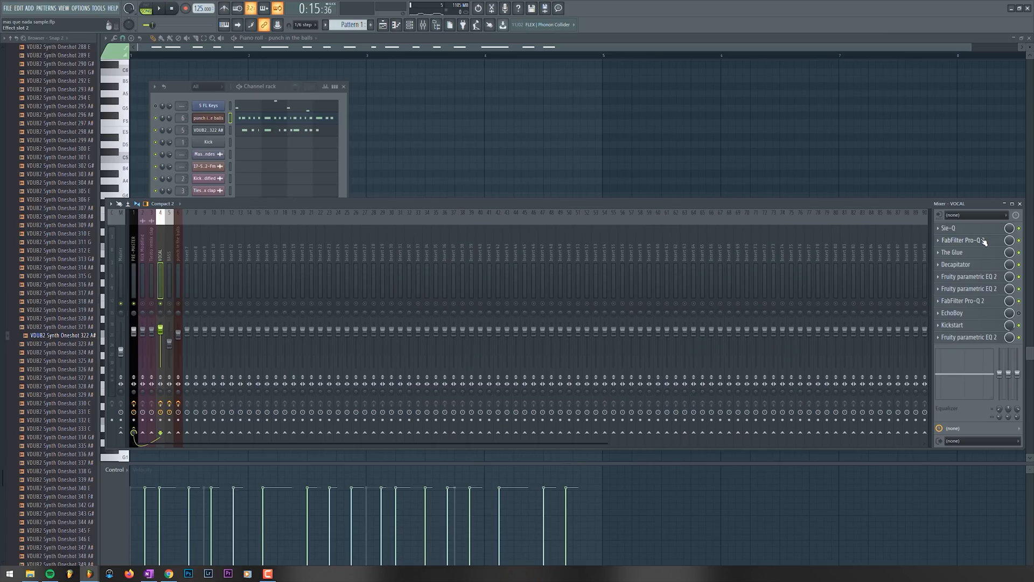
left_click(984, 242)
key("space")
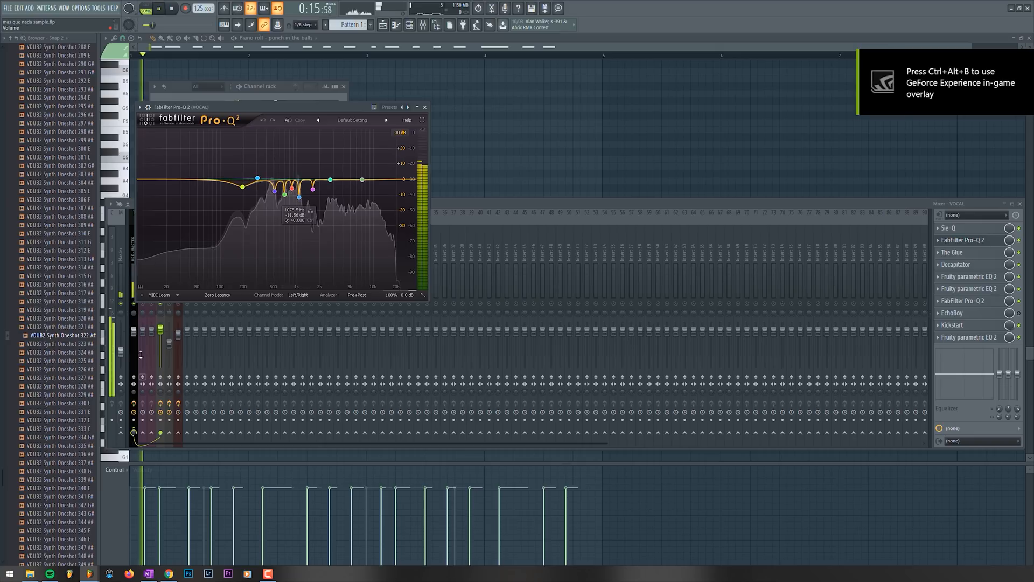
left_click(541, 203)
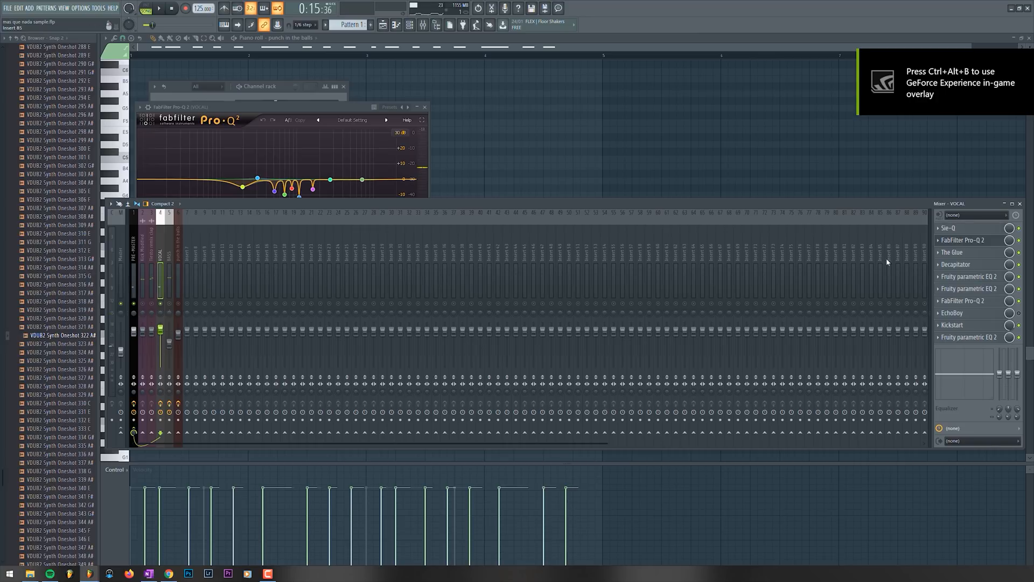
left_click(981, 256)
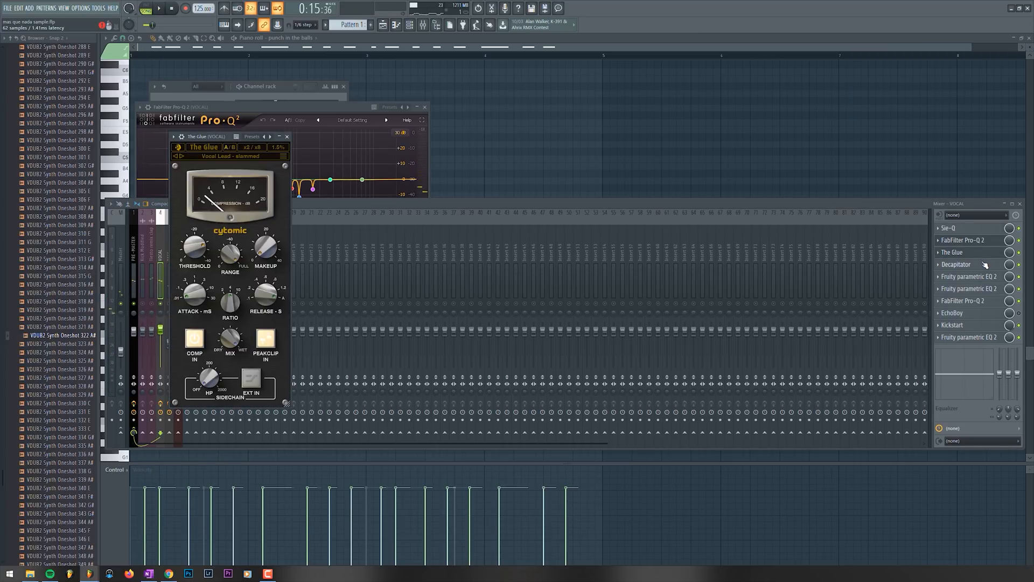
left_click(985, 265)
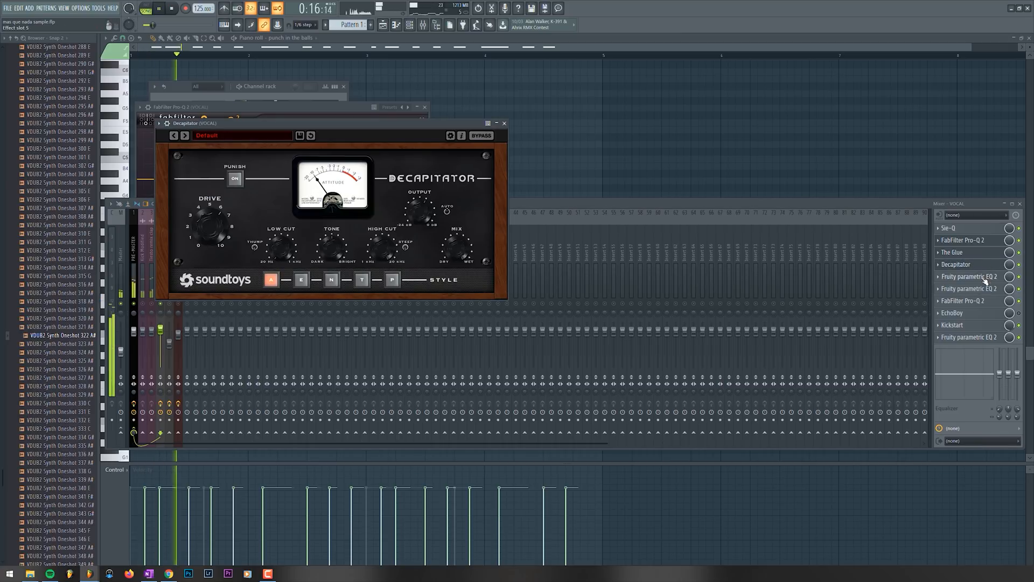
left_click(983, 302)
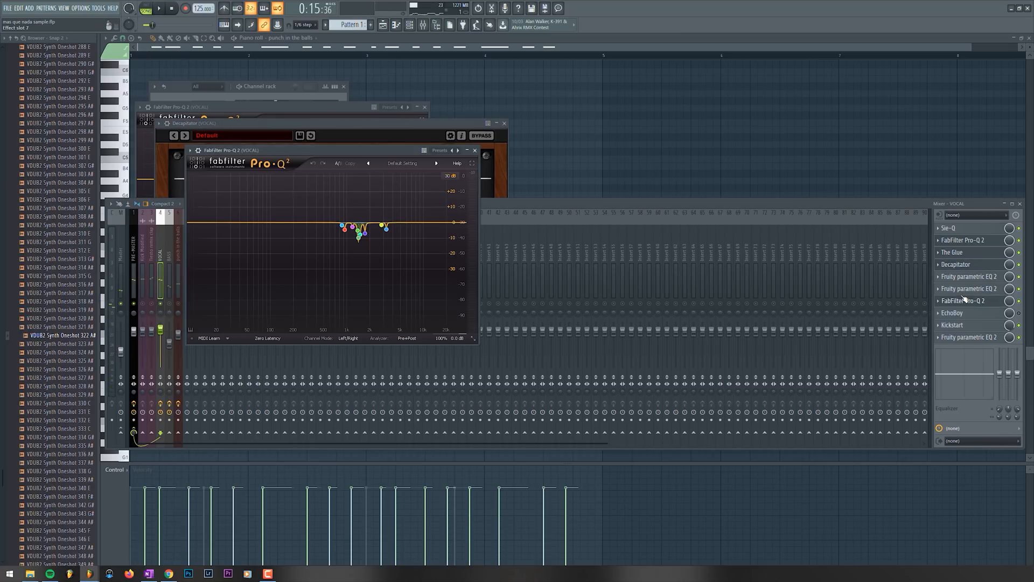
key("space")
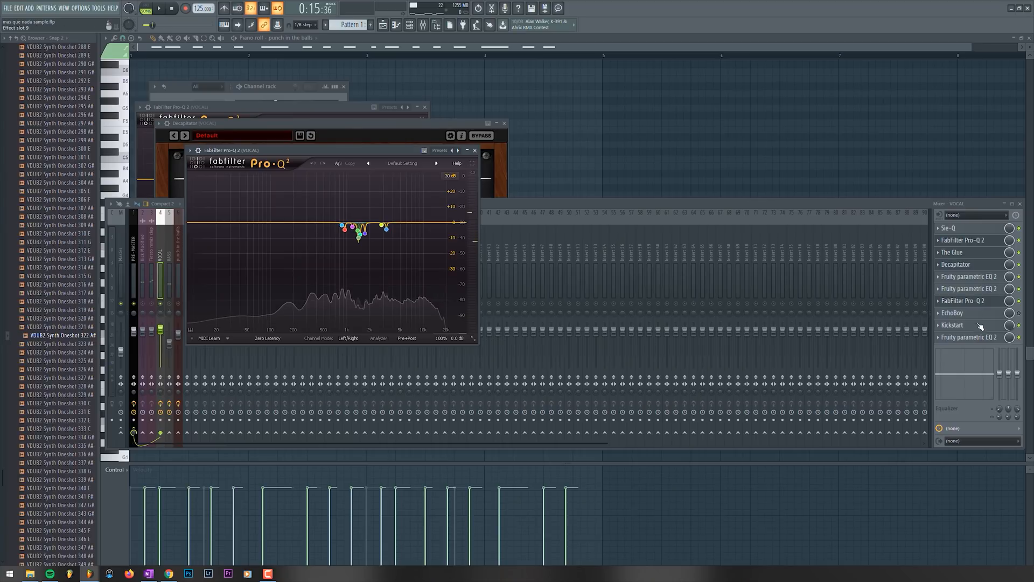
Step: Review the Kickstart effect on the VOCAL mixer track during playback, restore all mixer tracks from solo, and return to the playlist
left_click(980, 326)
left_click(1001, 329)
key("space")
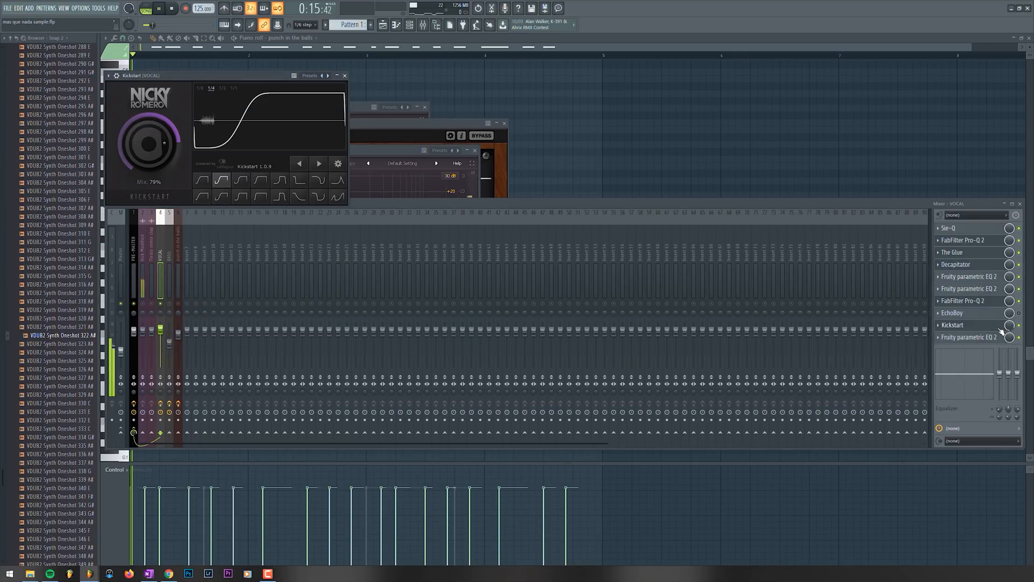
left_click_drag(1007, 329, 1008, 326)
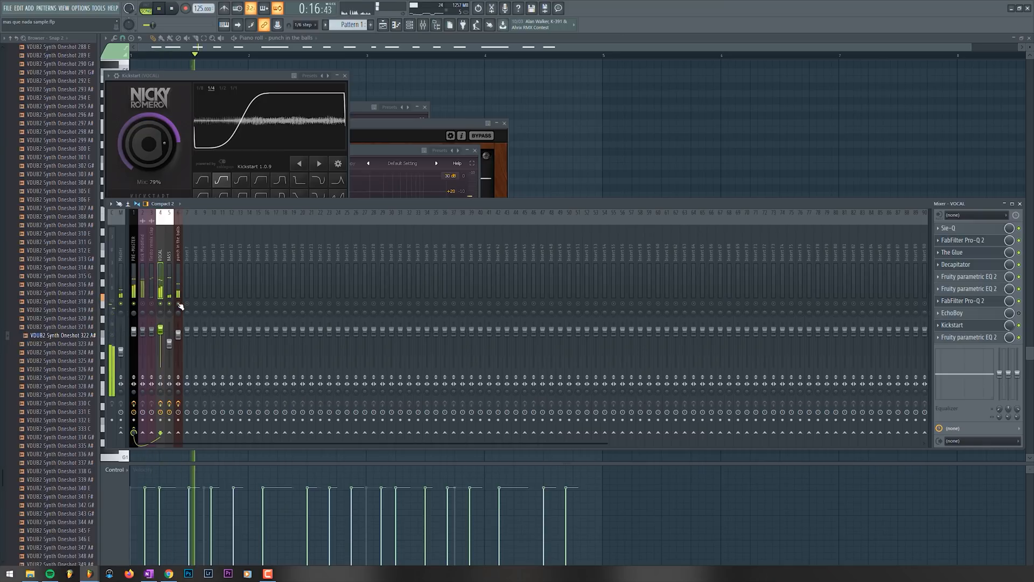
right_click(162, 303)
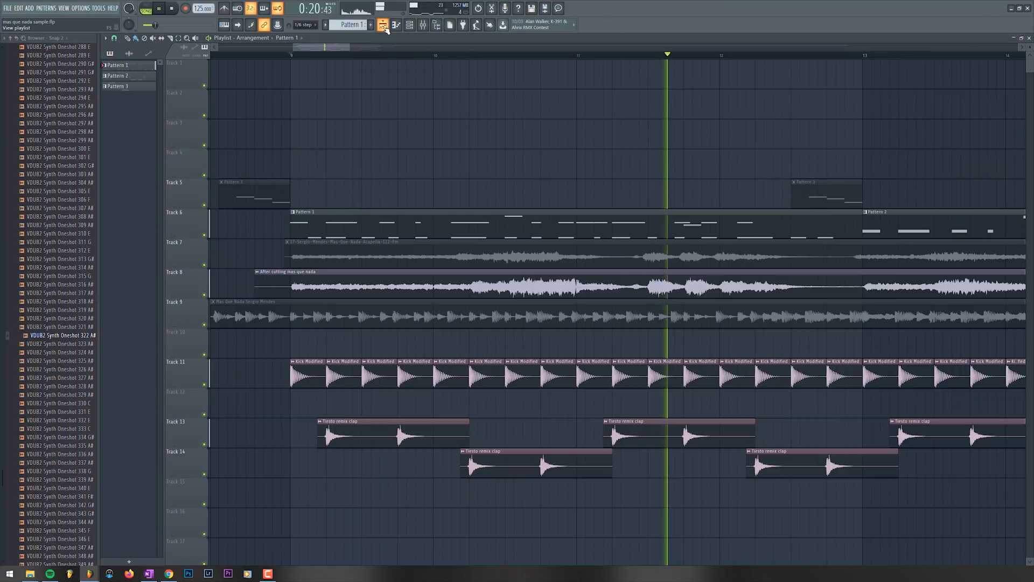
scroll(377, 138, "down", 3, "ctrl")
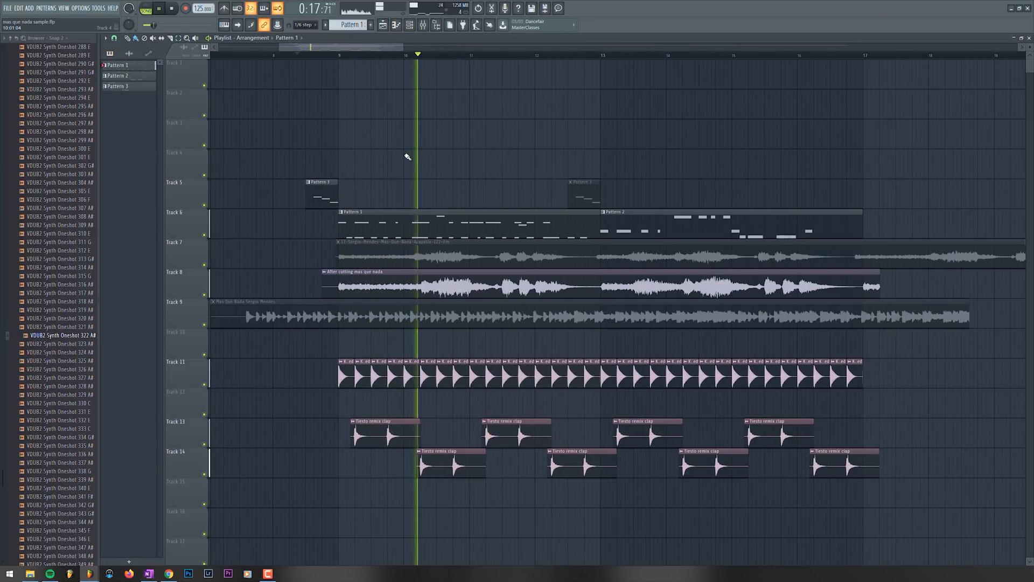
left_click(423, 25)
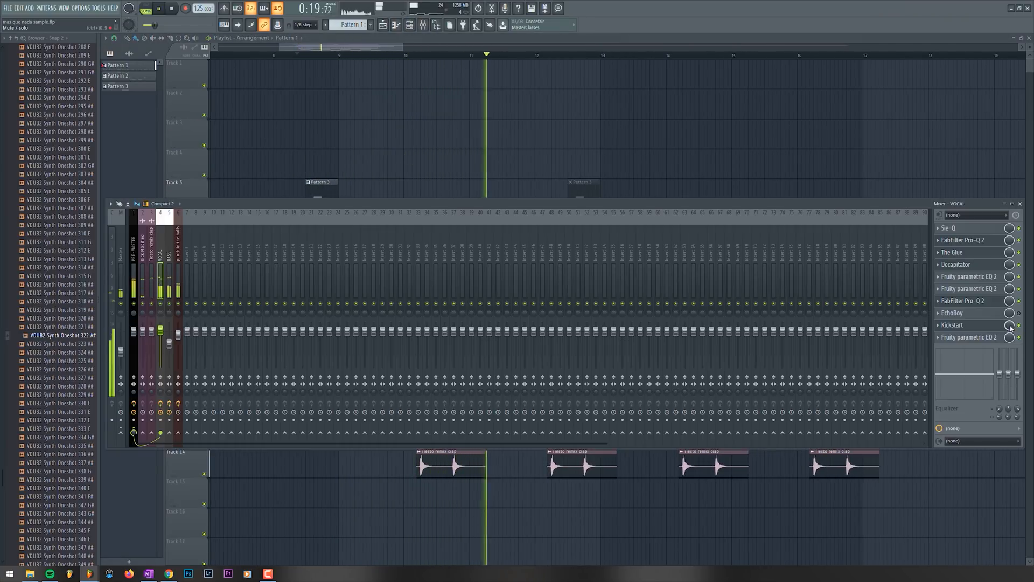
key("F9")
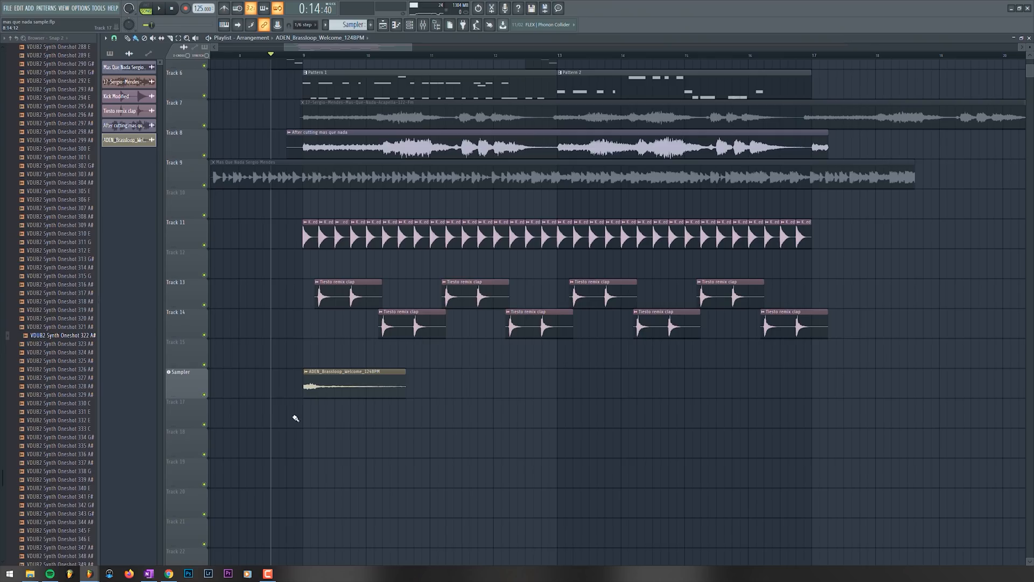
Step: Play the arrangement with the ADEN_Brassloop_Welcome_124BPM clip placed at bar 9
scroll(295, 418, "up", 2)
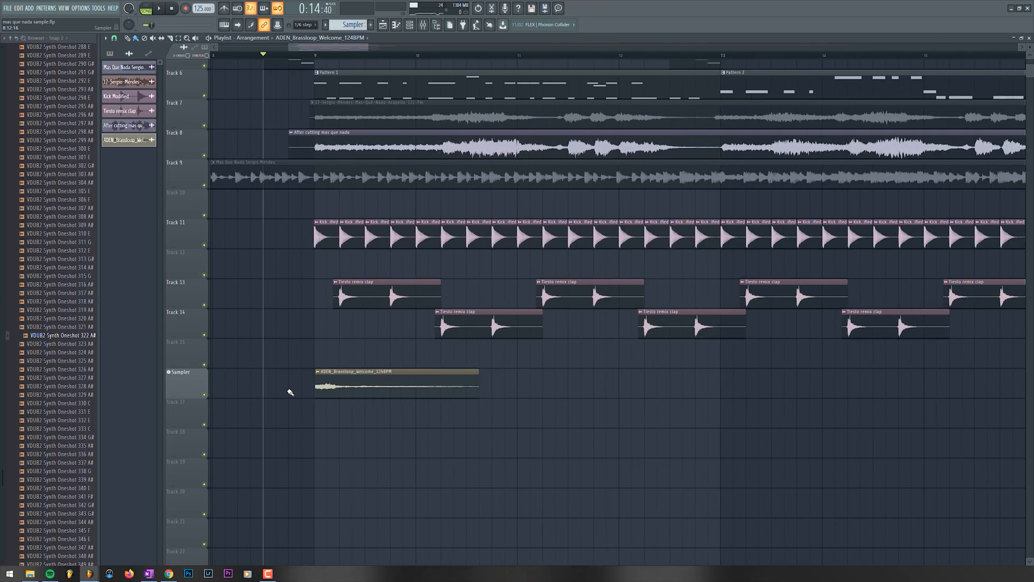
key("space")
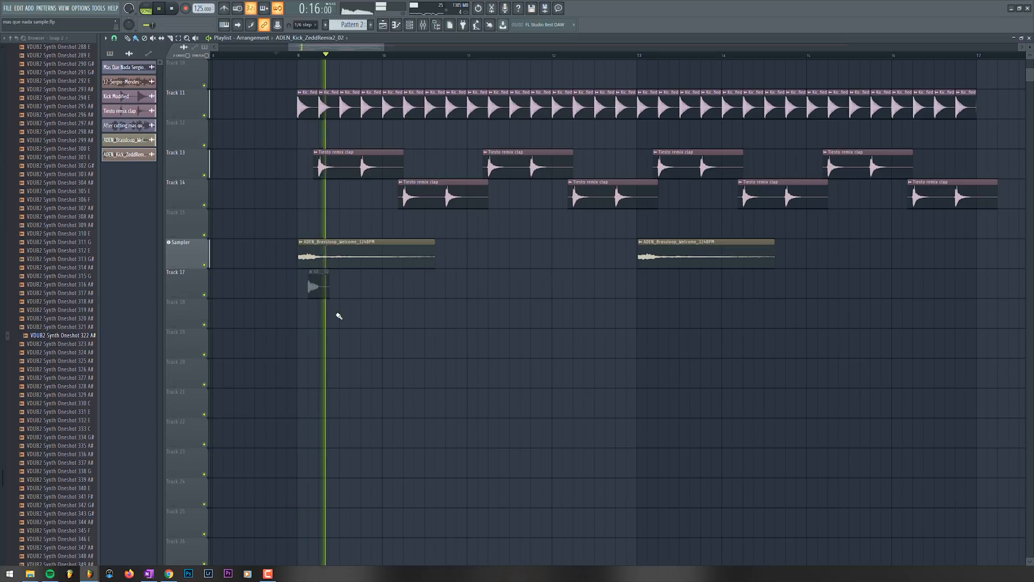
Step: Audition the ADEN_Kick_ZeddRemix2_02 clip from just before bar 9, check its sample settings, and shift a Track 17 hit slightly earlier
scroll(318, 287, "up", 2)
double_click(317, 287)
left_click(289, 56)
key("space")
double_click(309, 291)
left_click_drag(401, 286, 384, 286)
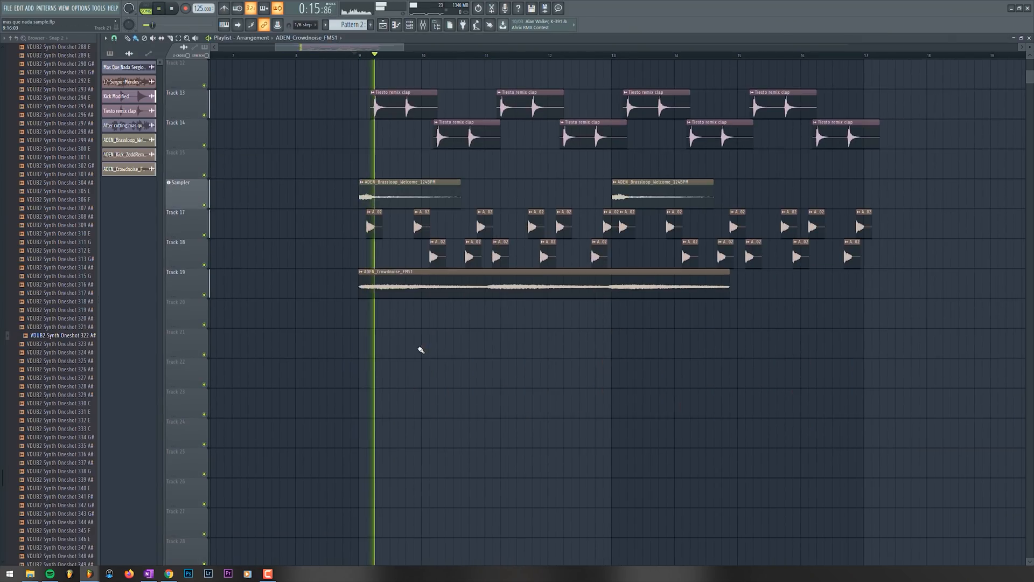
Step: Check the sample settings of the ADEN_Crowdnoise_FMS1 clip on Track 19 while the arrangement plays
double_click(400, 283)
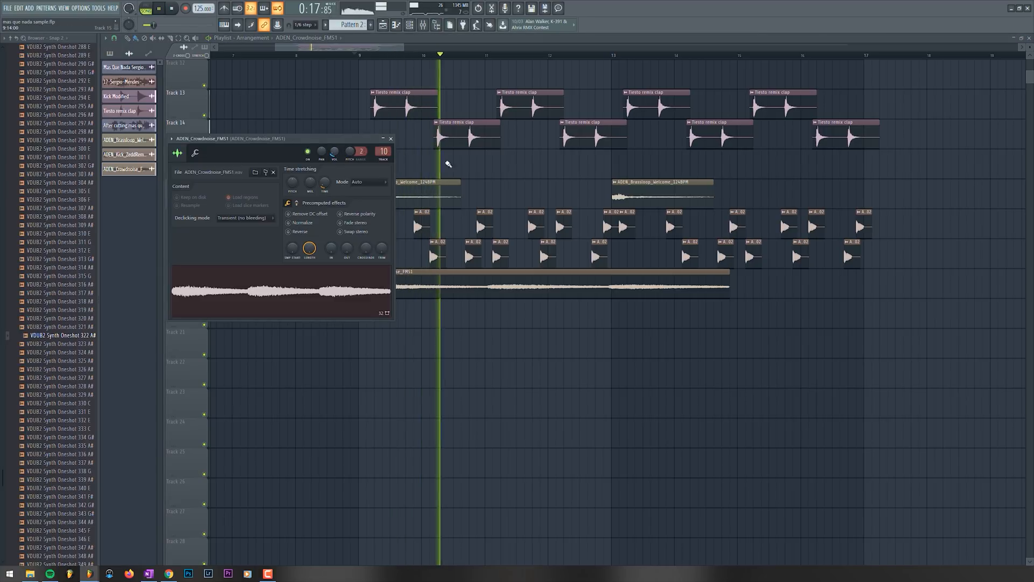
key("Escape")
key("space")
scroll(522, 201, "up", 7)
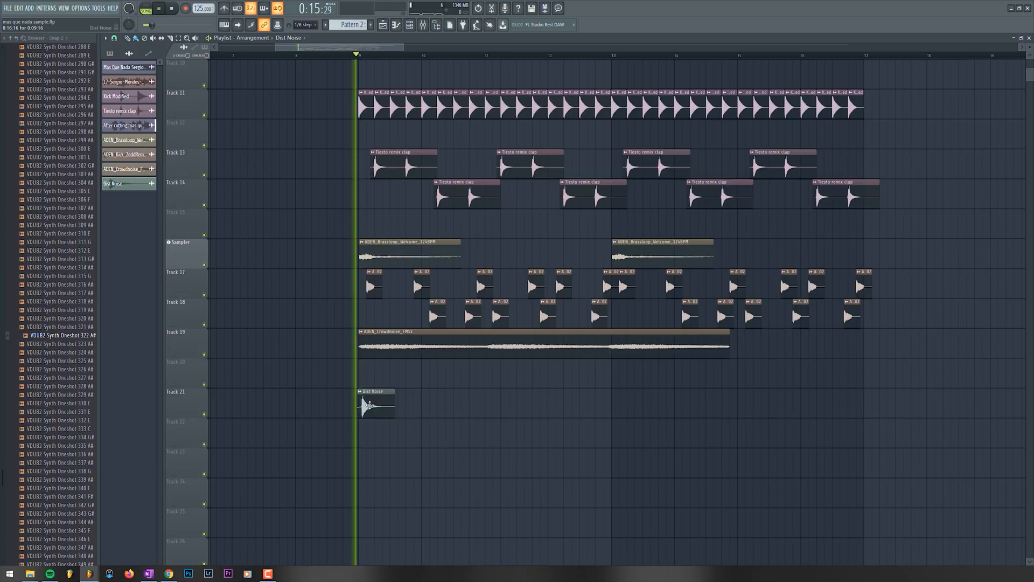
Step: Slice the lead-in off the Dist Noise clip on Track 21 so it starts at bar 9, and repeat the clip at bar 13
key("space")
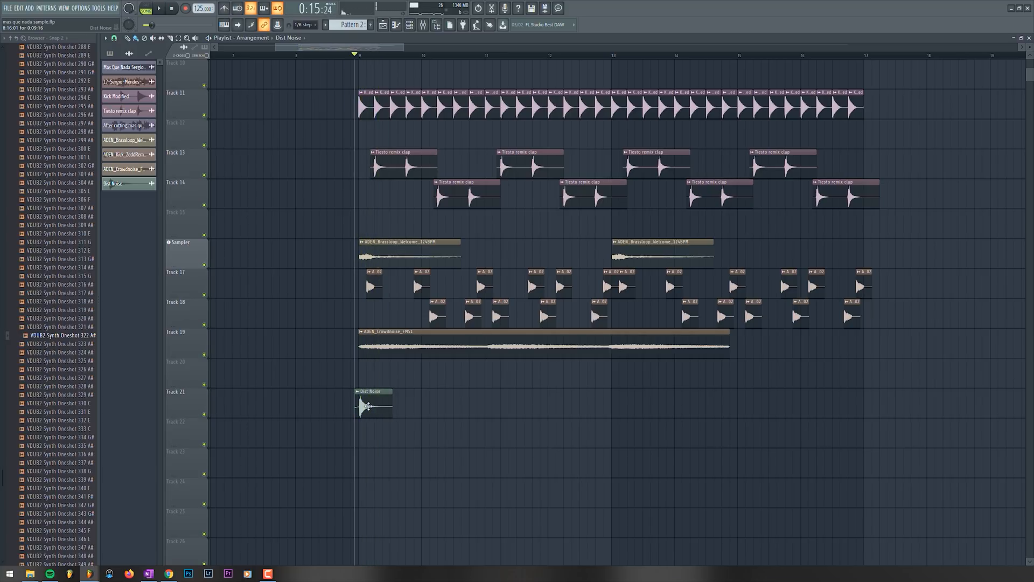
scroll(369, 406, "up", 5)
key("c")
Step: Play the arrangement from just before bar 9 with the brass, kick, crowd noise and Dist Noise layers
key("space")
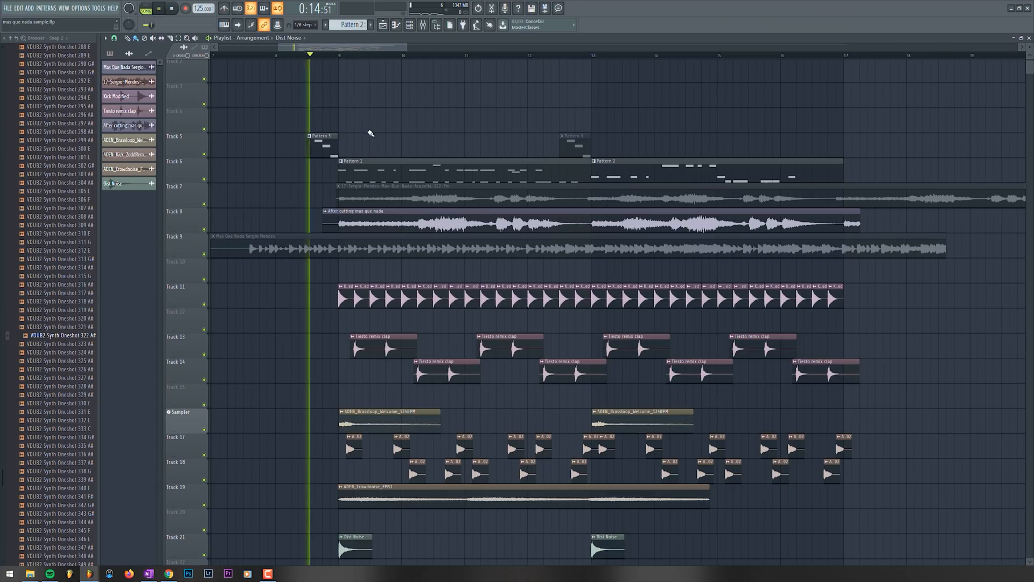
scroll(525, 292, "down", 5)
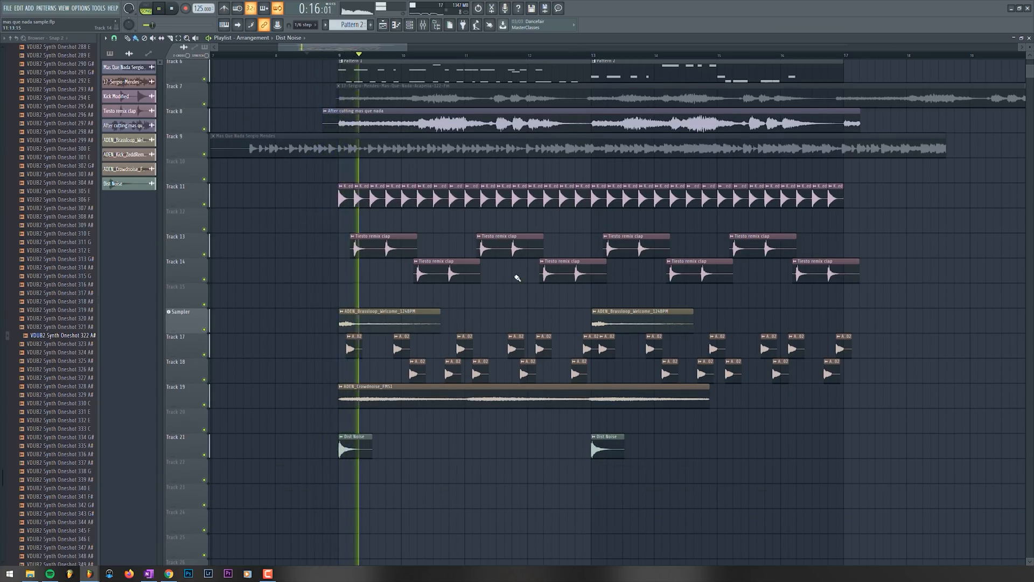
scroll(524, 296, "up", 2)
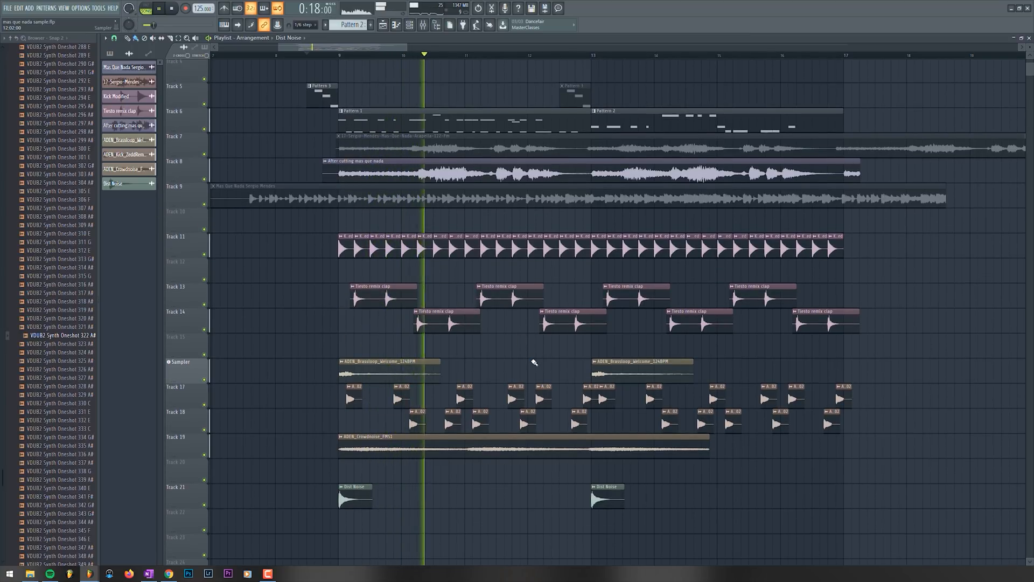